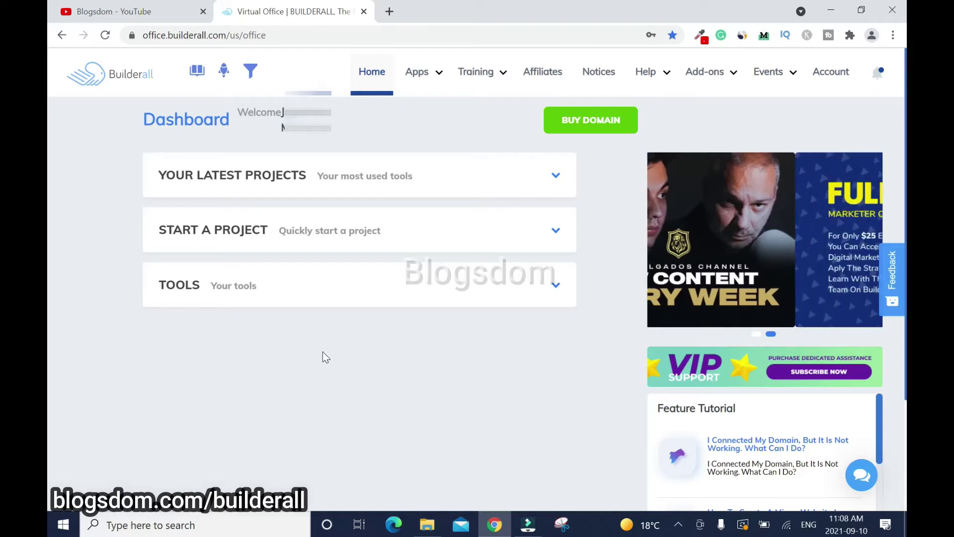
# Switch to the Blogsdom YouTube channel's Videos tab listing Builderall 5.0 tutorials
pyautogui.click(118, 7)
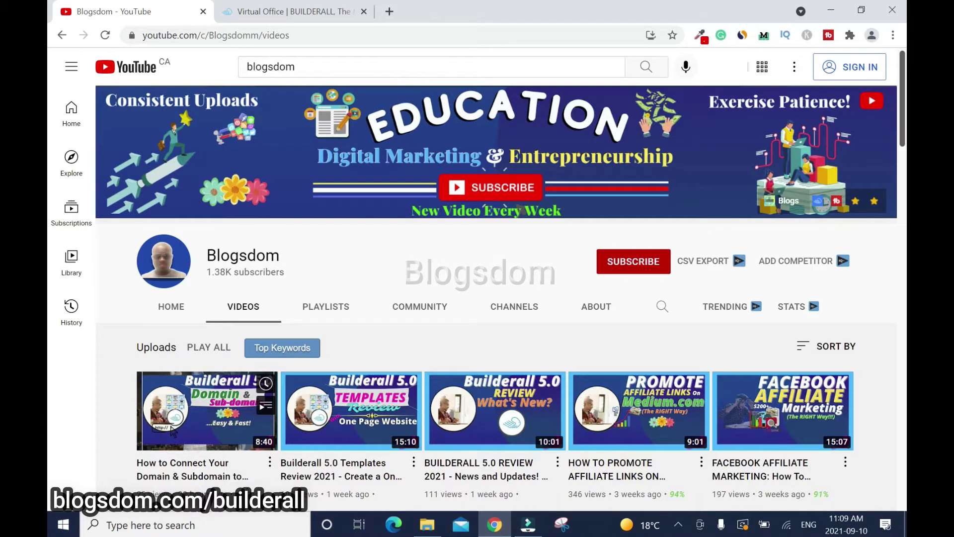
# Return to the Builderall Virtual Office tab, leaving the YouTube channel open
pyautogui.click(299, 11)
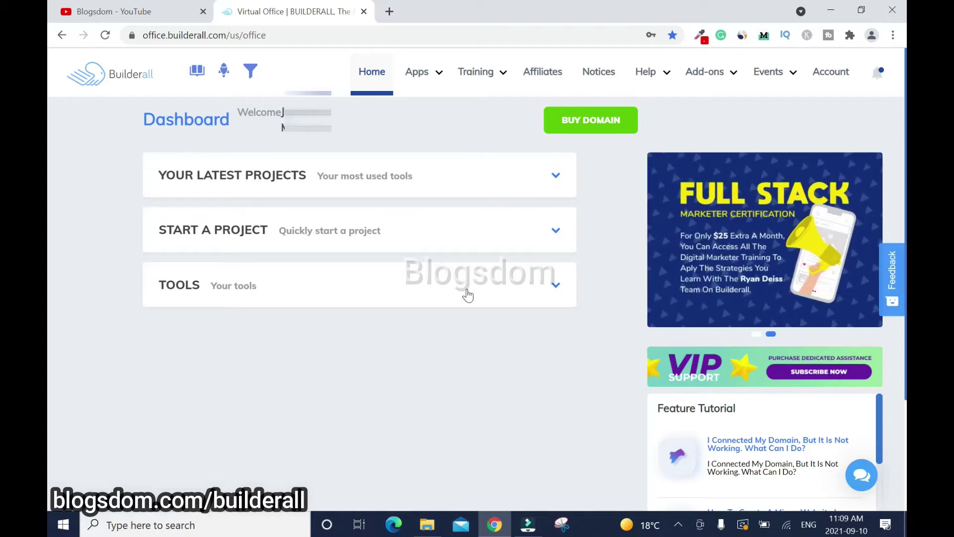
# Launch Custom Email from the Apps menu's Email and Engagement section
pyautogui.moveTo(448, 94)
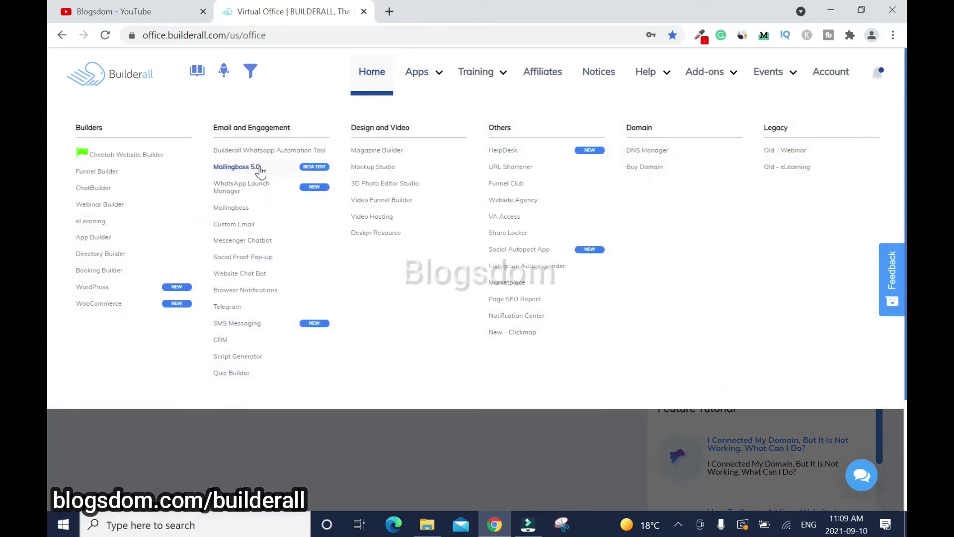
pyautogui.click(231, 227)
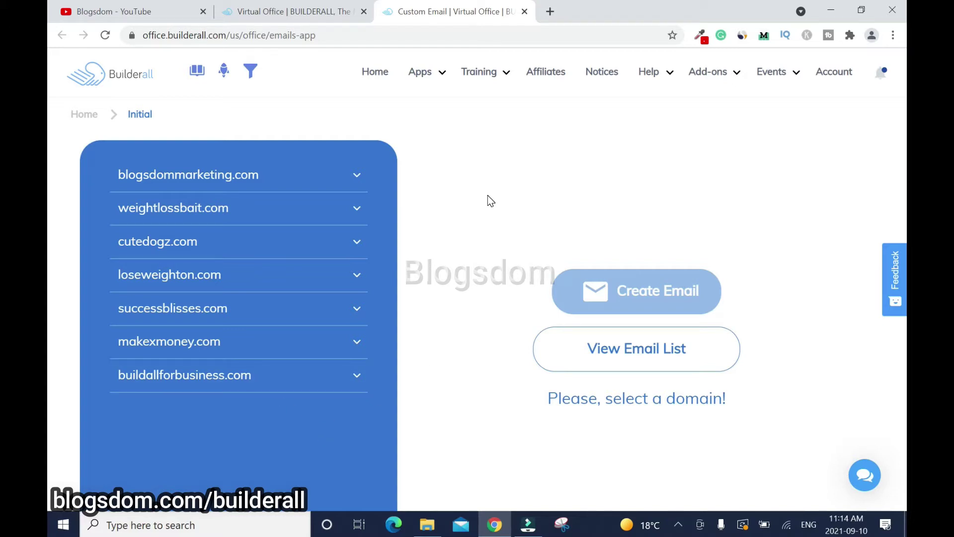
# Select the buildallforbusiness.com domain and bring up the Create Email form
pyautogui.click(361, 380)
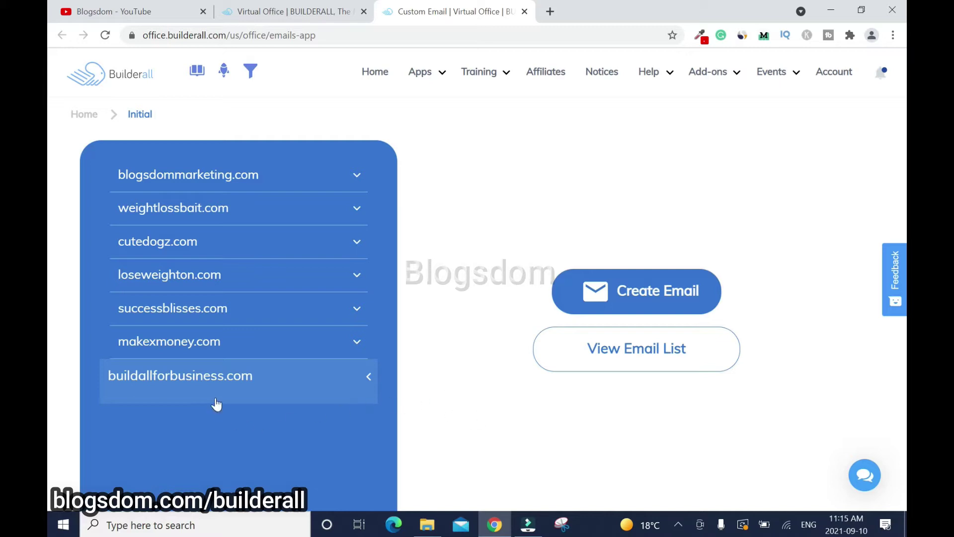
pyautogui.click(644, 302)
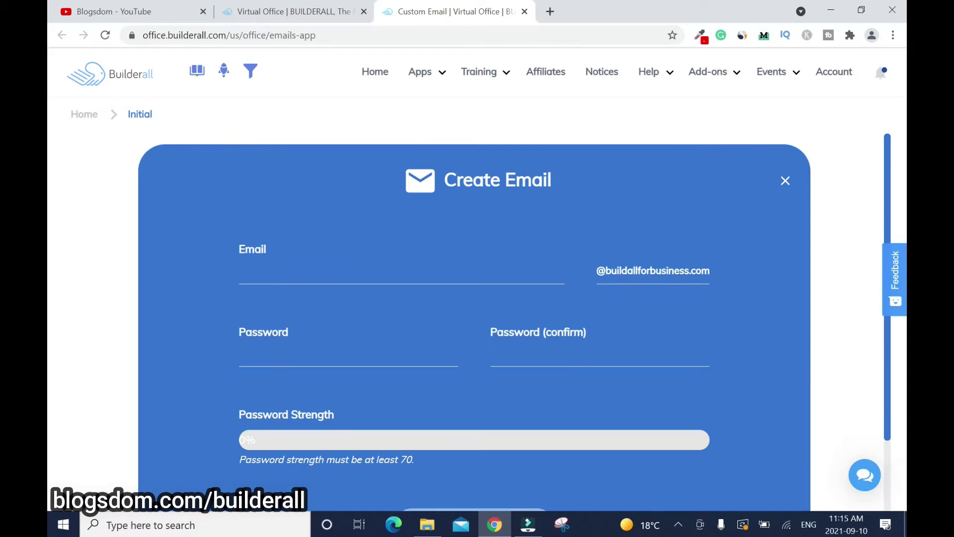
# Enter the mailbox username and a 100%-strength password, then retype the password to confirm
pyautogui.moveTo(893, 160); pyautogui.dragTo(899, 220)
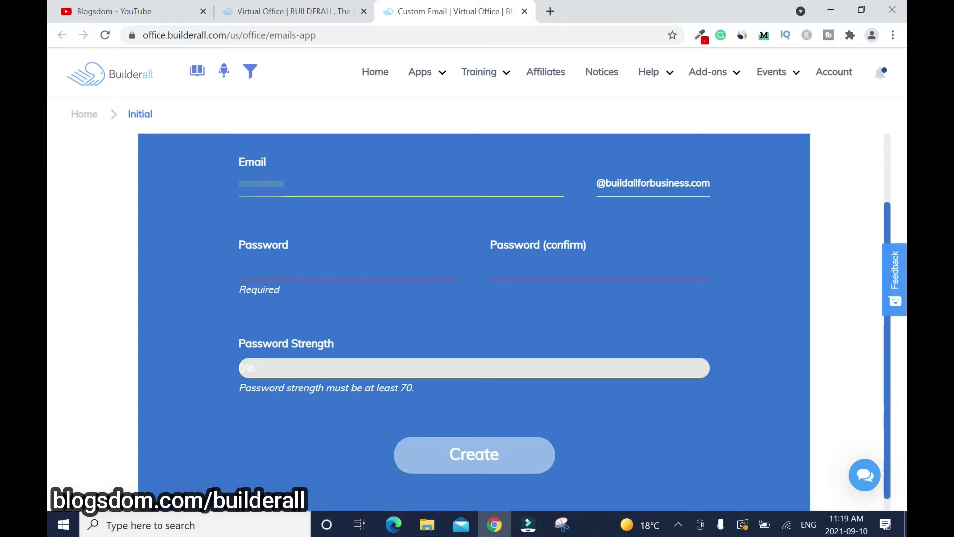
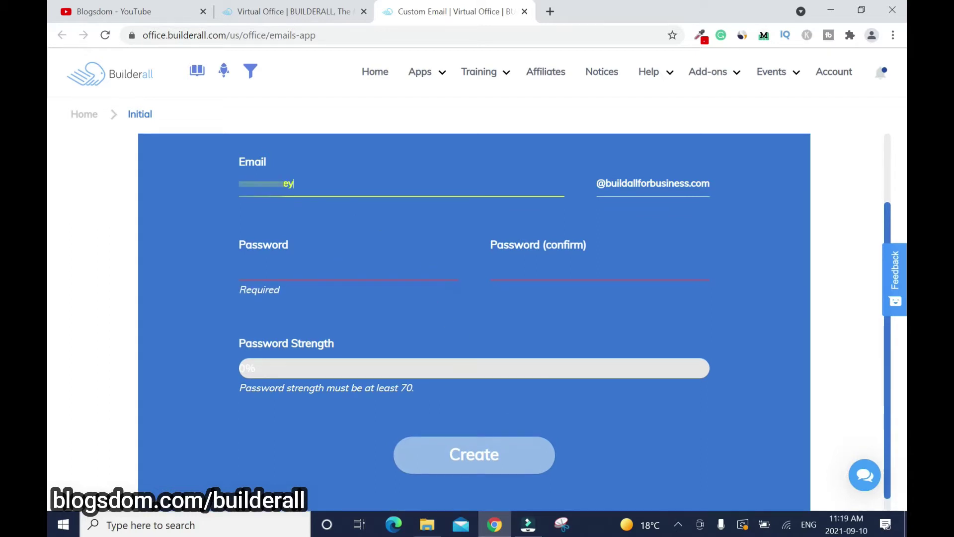
pyautogui.press('Tab')
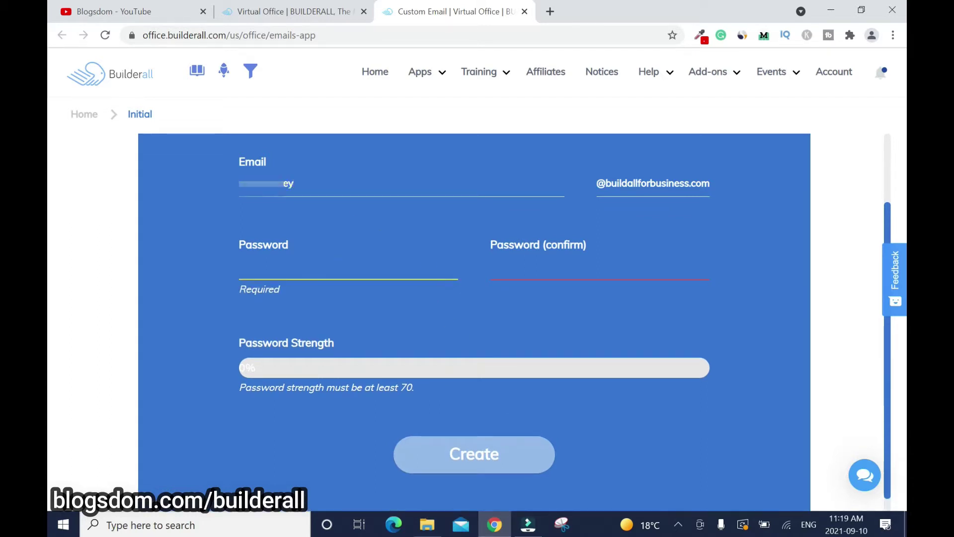
pyautogui.write('••••')
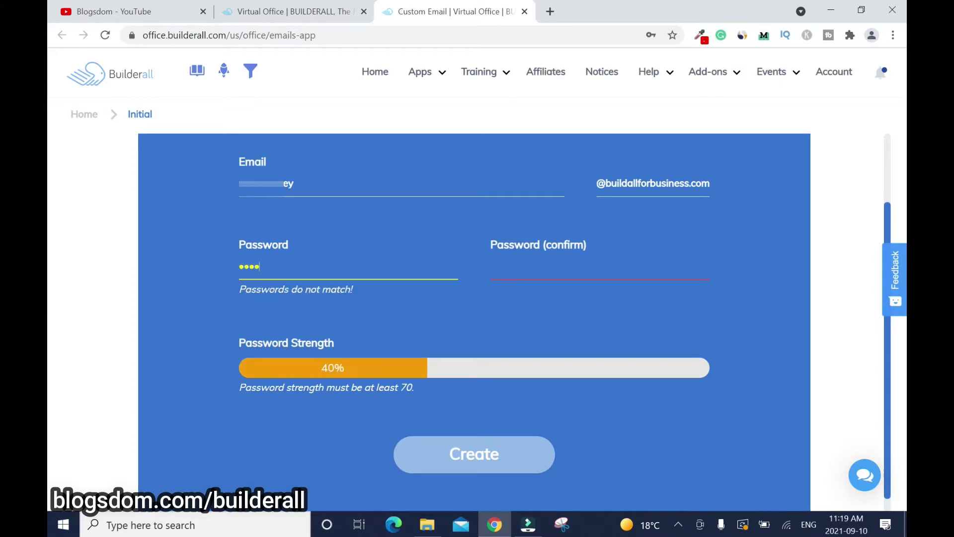
pyautogui.write('•••••••••••')
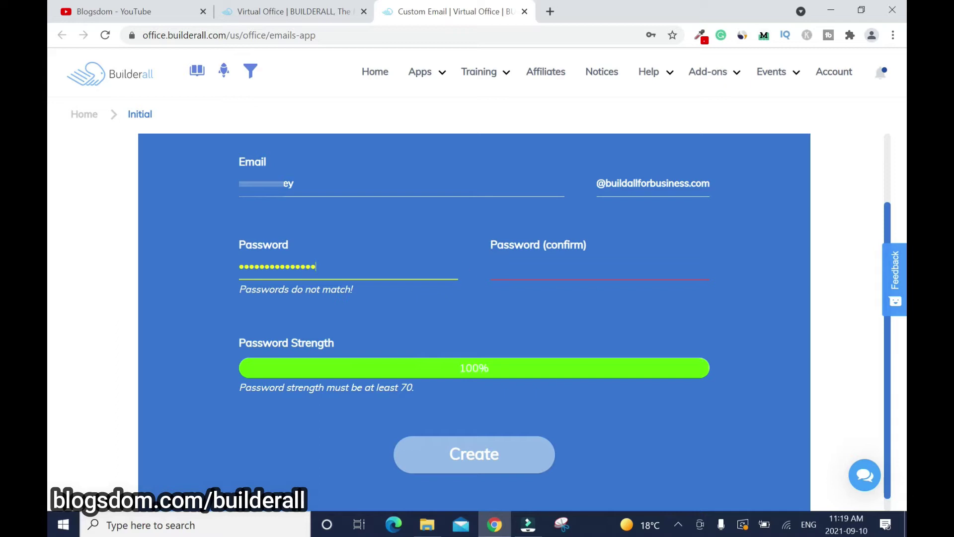
pyautogui.press('Tab')
pyautogui.write('•••••••••••••')
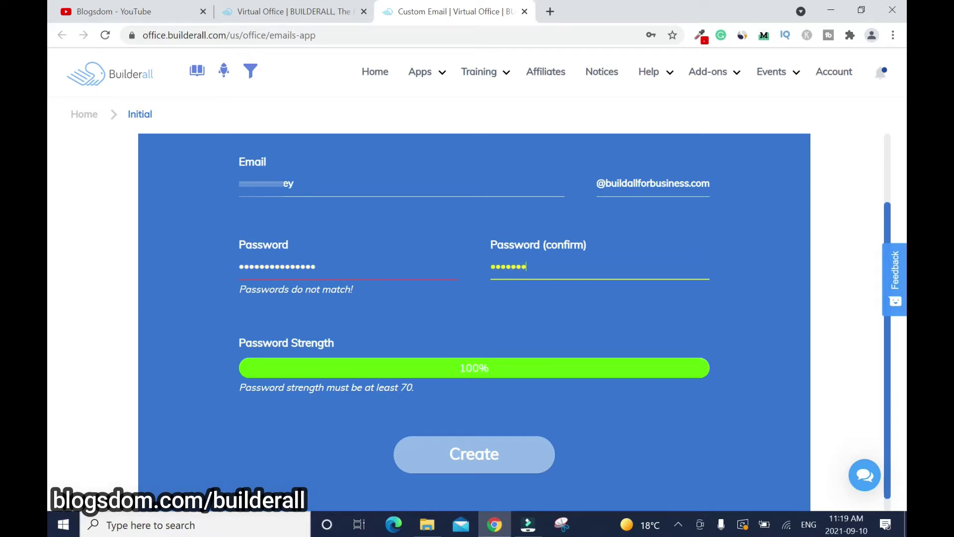
pyautogui.write('•')
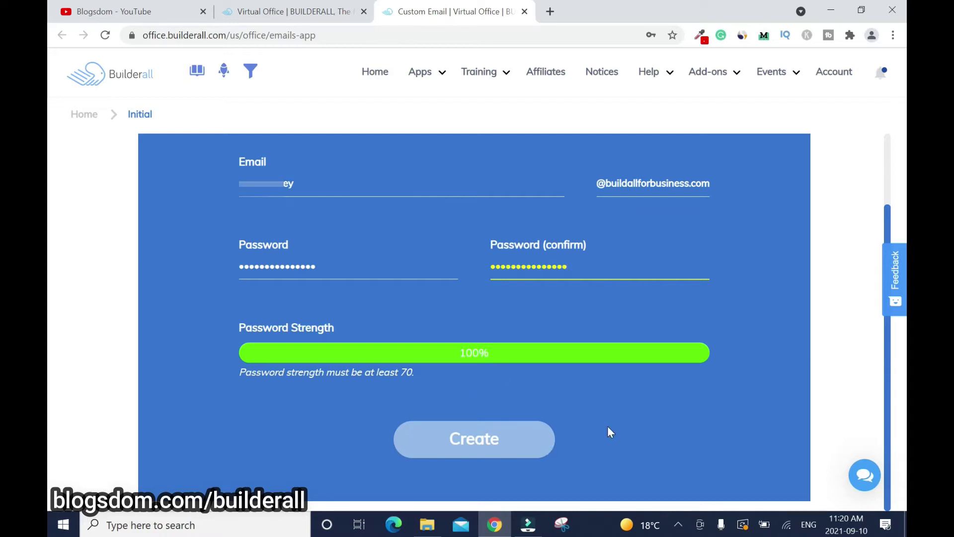
# Create the account and confirm the new address appears under buildallforbusiness.com
pyautogui.click(481, 450)
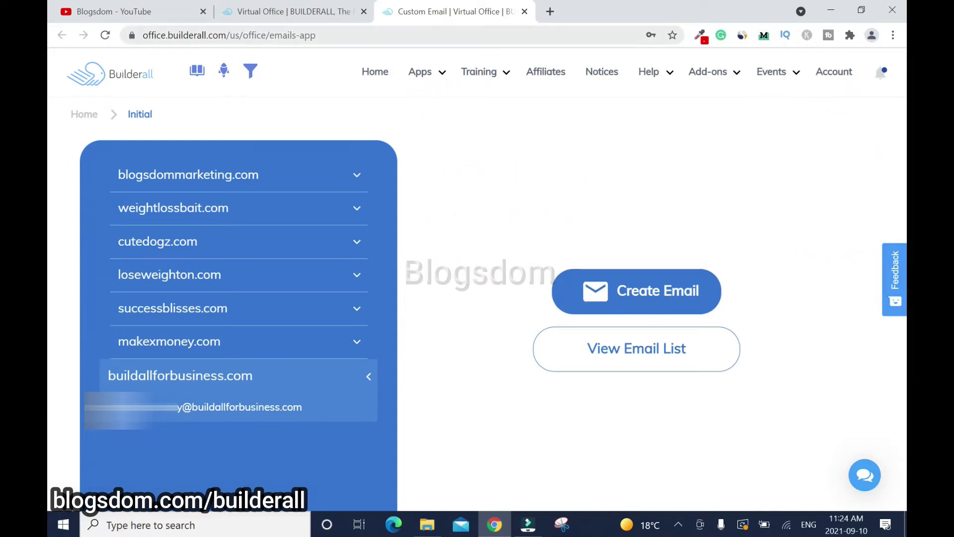
pyautogui.click(244, 35)
pyautogui.click(244, 34)
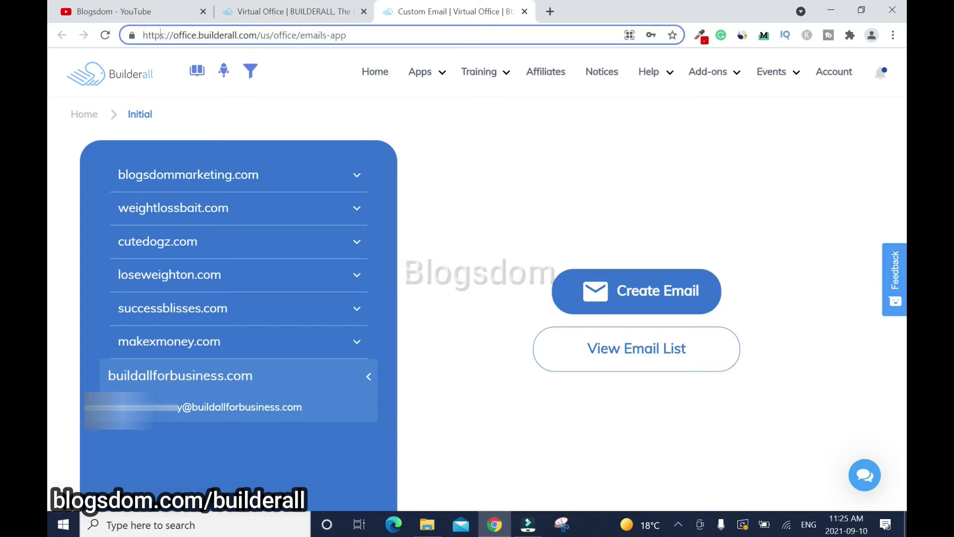
pyautogui.doubleClick(158, 36)
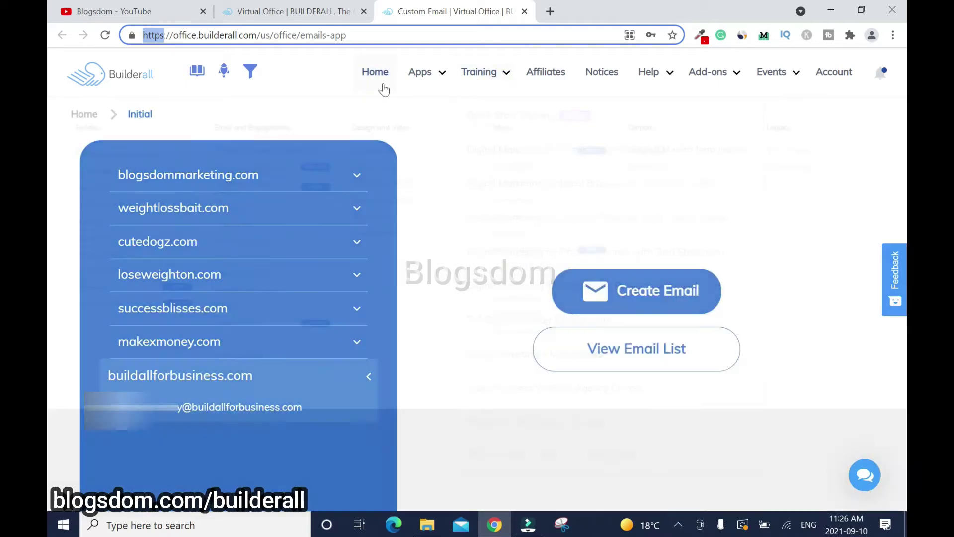
pyautogui.moveTo(506, 64)
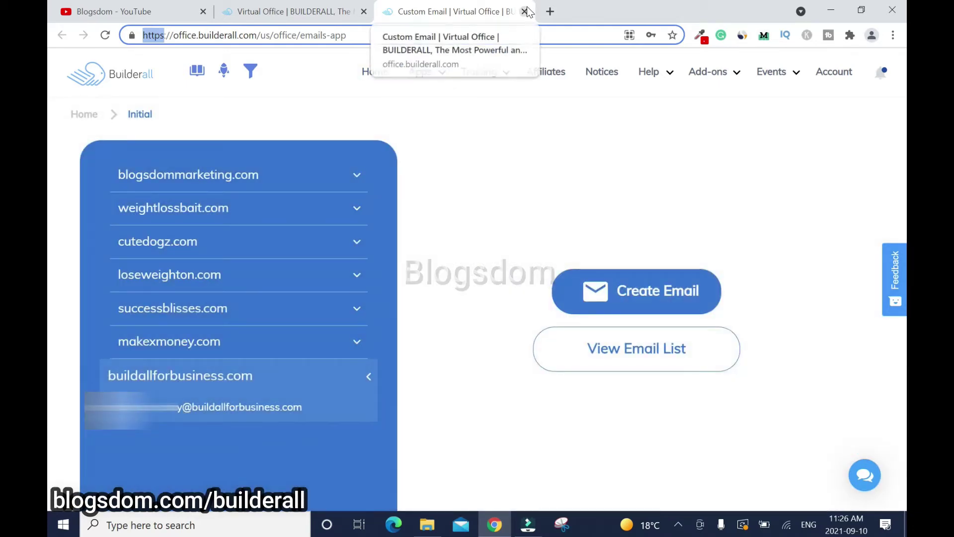
# Close the Custom Email tab and launch Mailingboss 5.0 from the Apps menu
pyautogui.click(526, 12)
pyautogui.moveTo(422, 75)
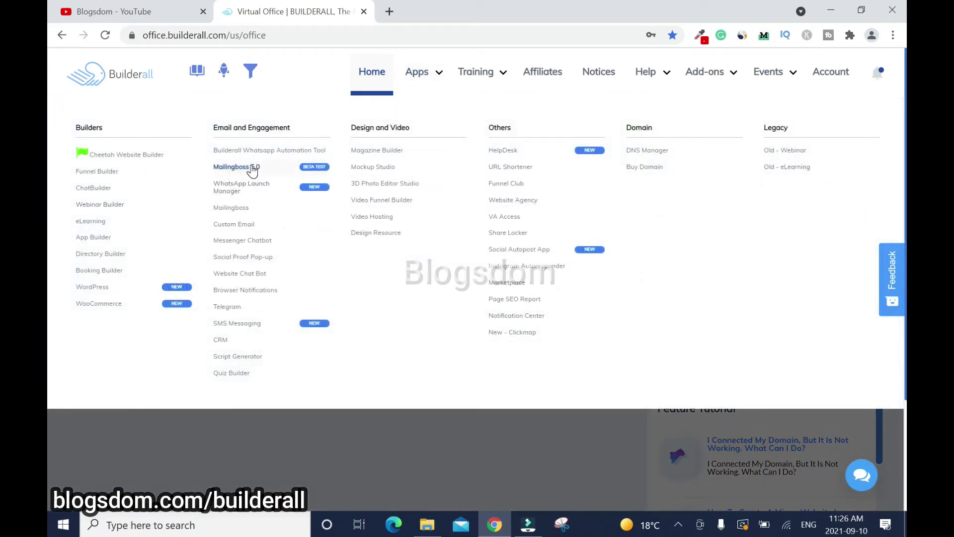
pyautogui.click(252, 168)
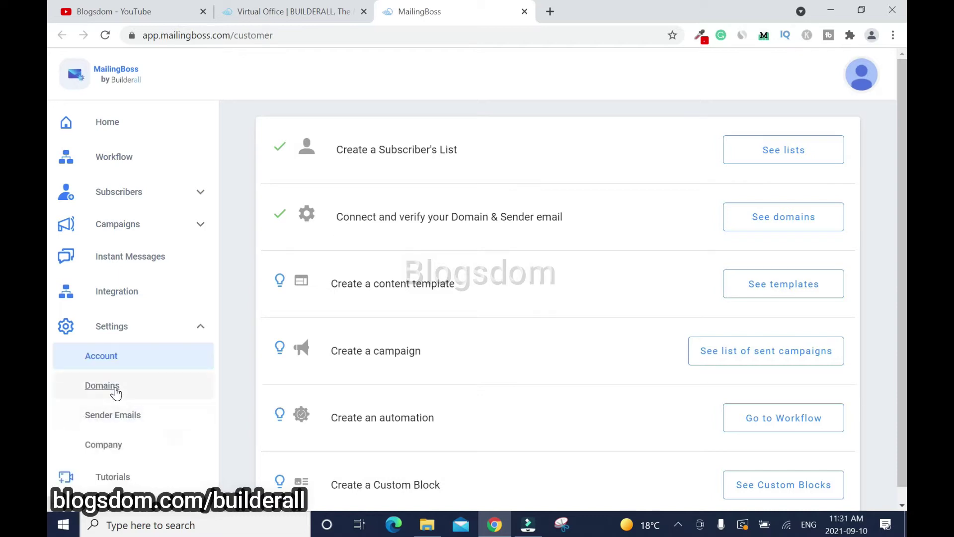
# Create and save the domain buildallforbusiness.com under Settings > Domains
pyautogui.click(102, 387)
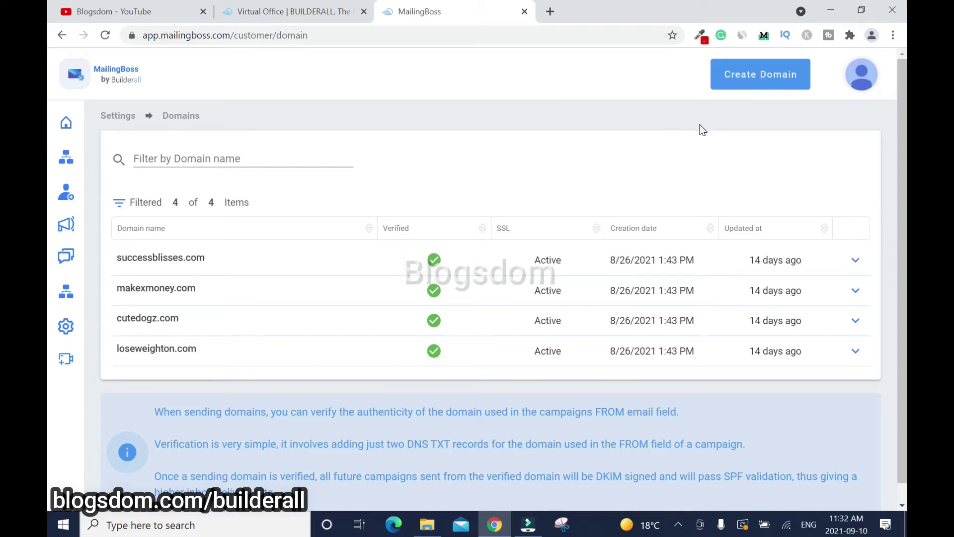
pyautogui.click(753, 76)
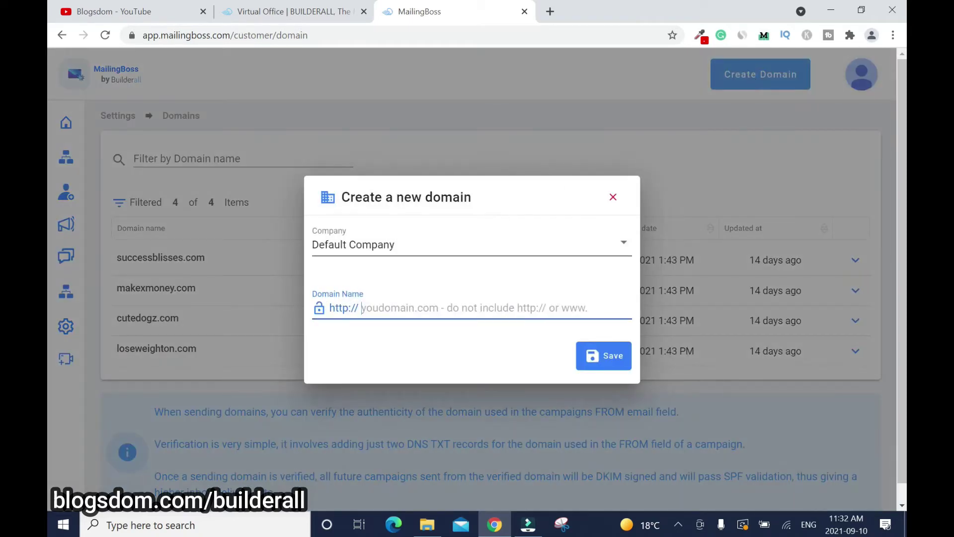
pyautogui.write('buildallforbusiness')
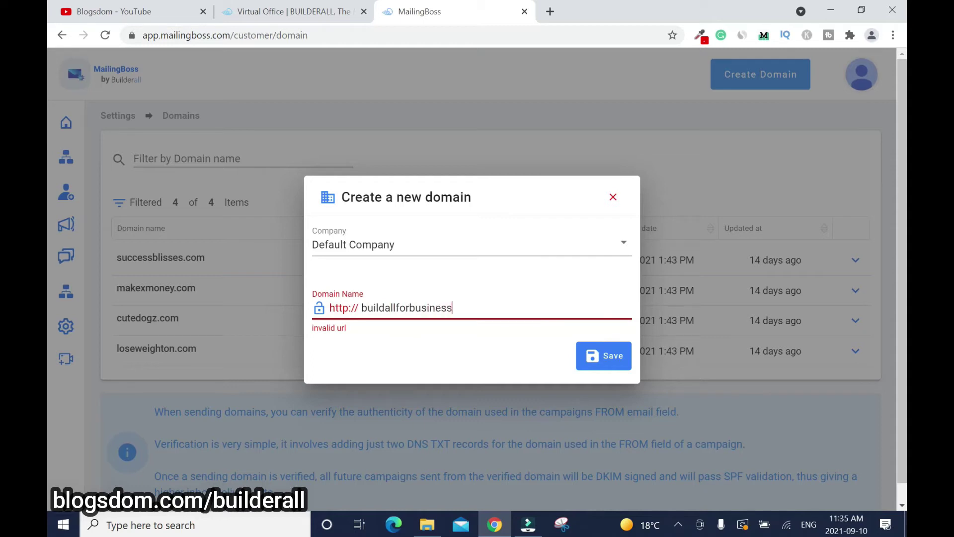
pyautogui.write('.com')
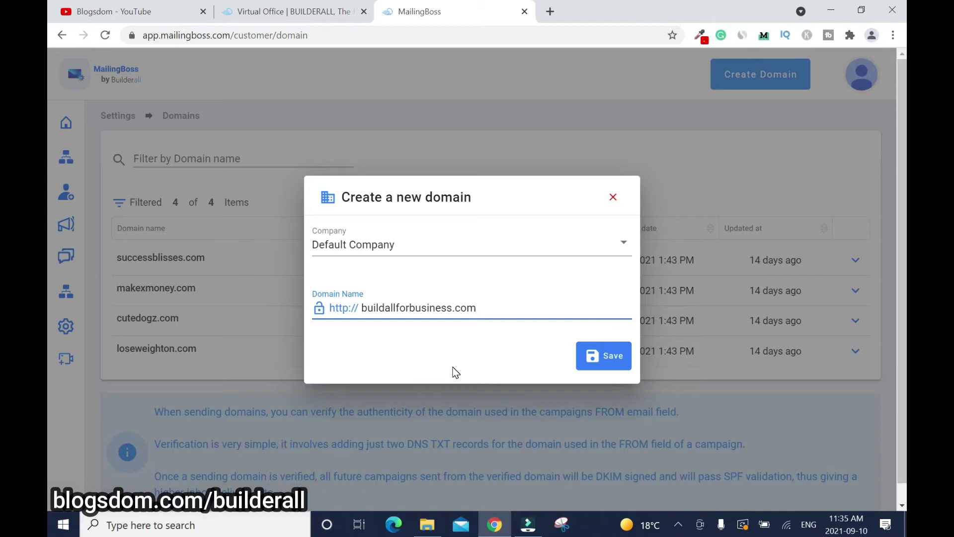
pyautogui.click(613, 358)
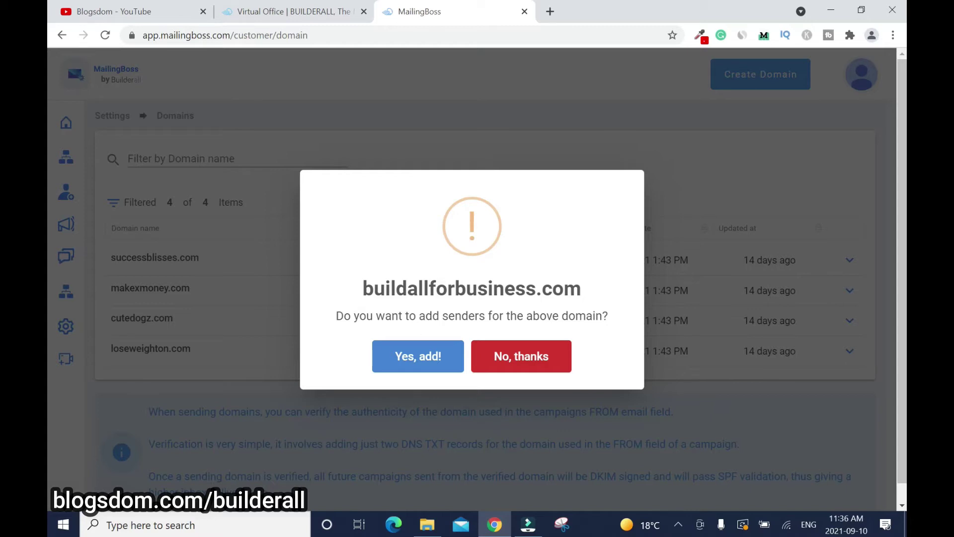
# Save sender 'Build All for Business' with its buildallforbusiness.com address, pending validation
pyautogui.click(416, 354)
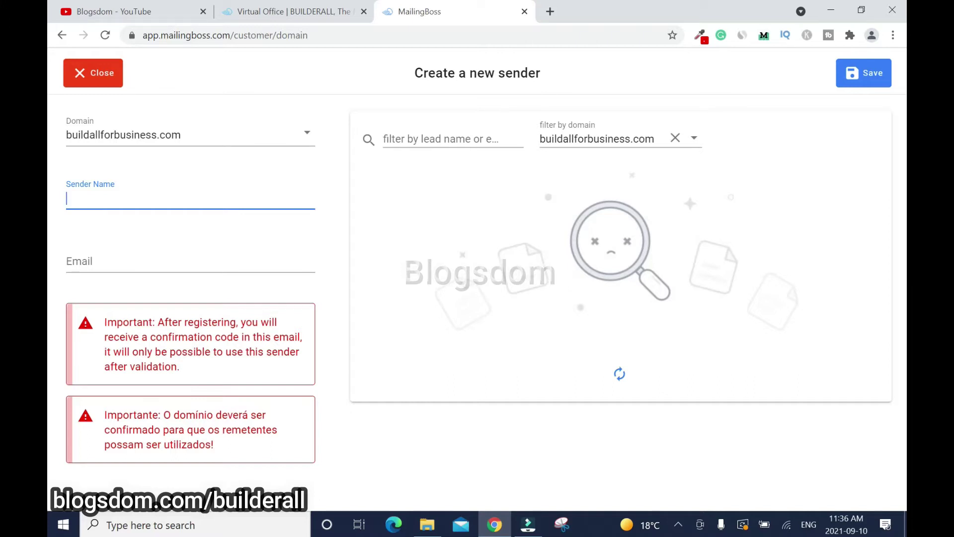
pyautogui.write('Bui')
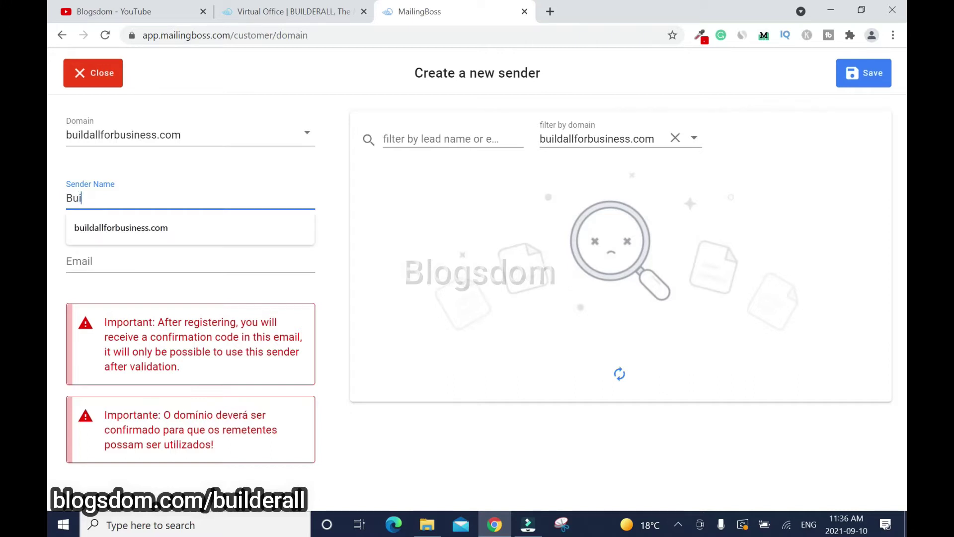
pyautogui.write('ld All f')
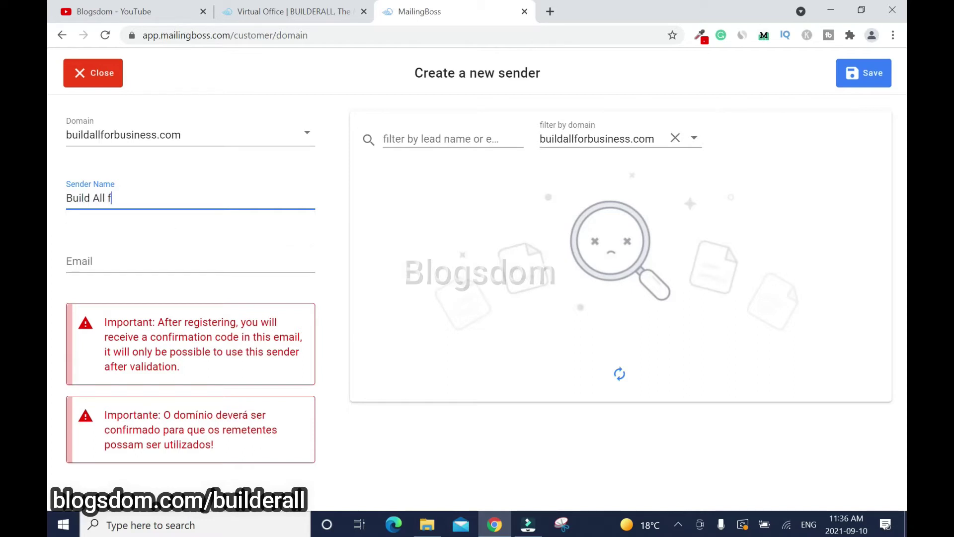
pyautogui.write('or Business')
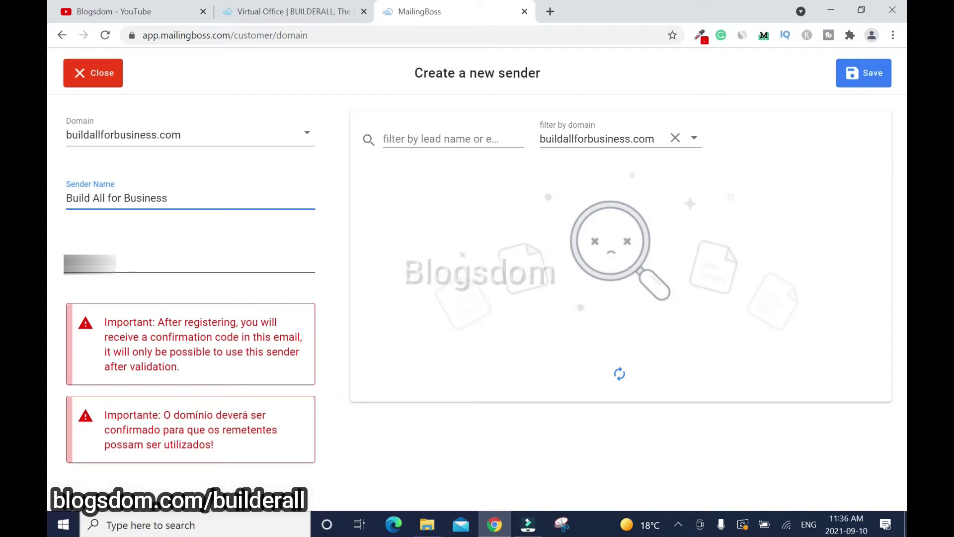
pyautogui.click(190, 261)
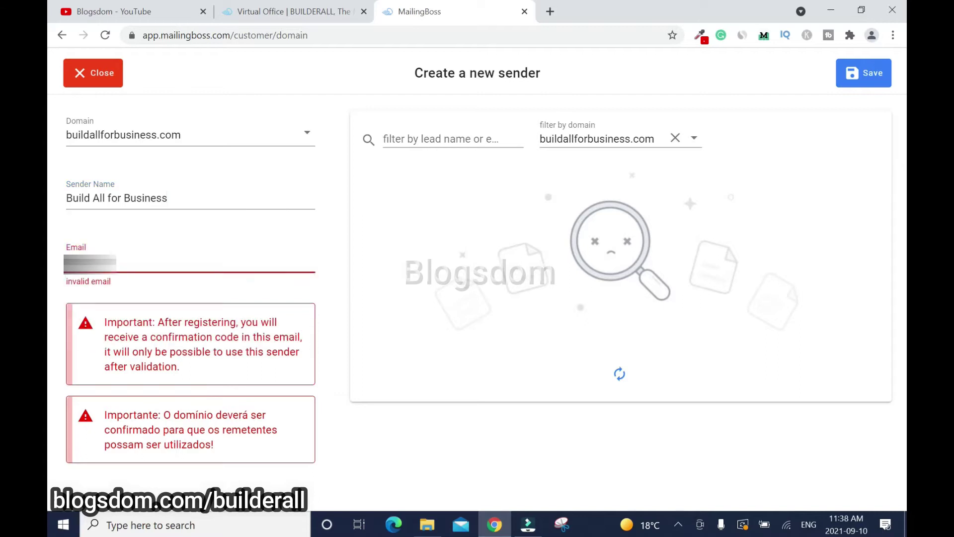
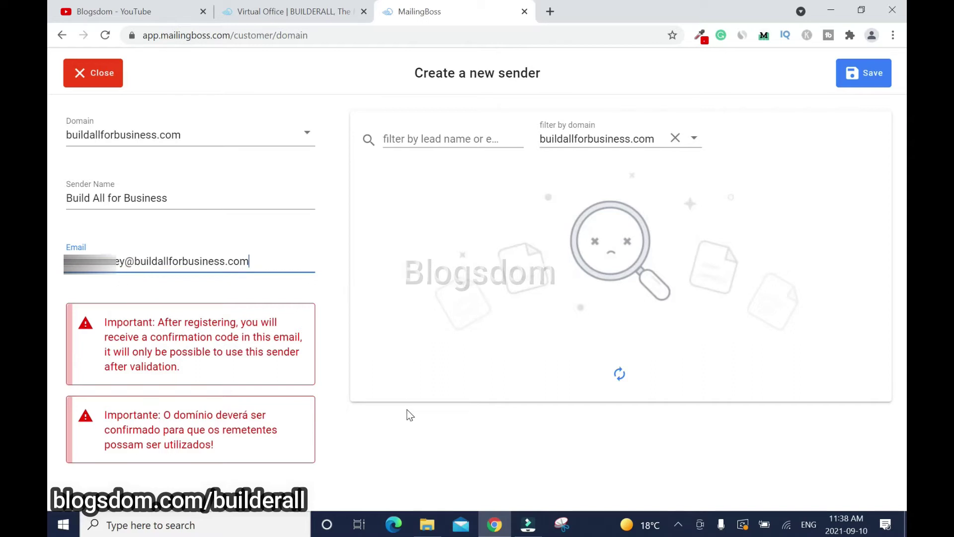
pyautogui.click(875, 73)
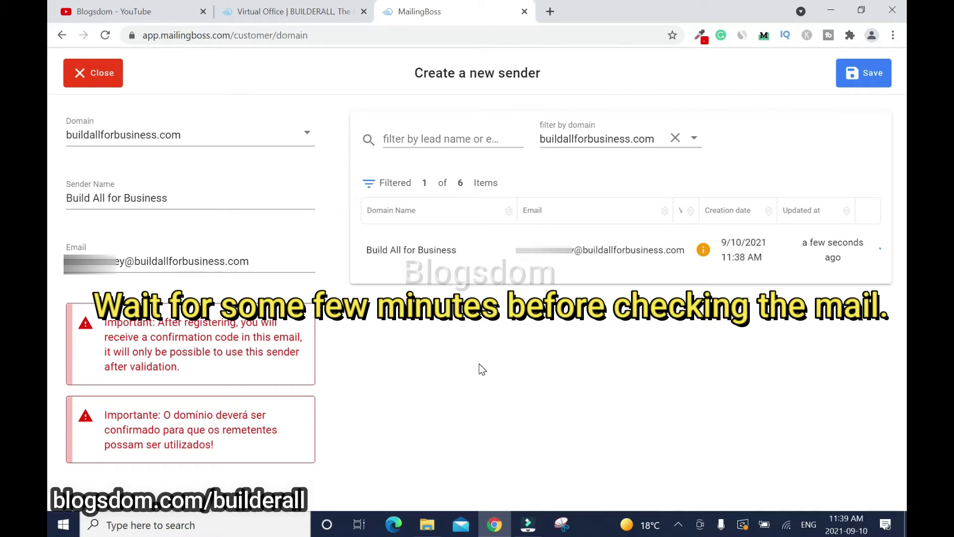
pyautogui.click(285, 12)
# Reopen Custom Email, view the emails list, and open webmail for the buildallforbusiness.com mailbox
pyautogui.click(246, 226)
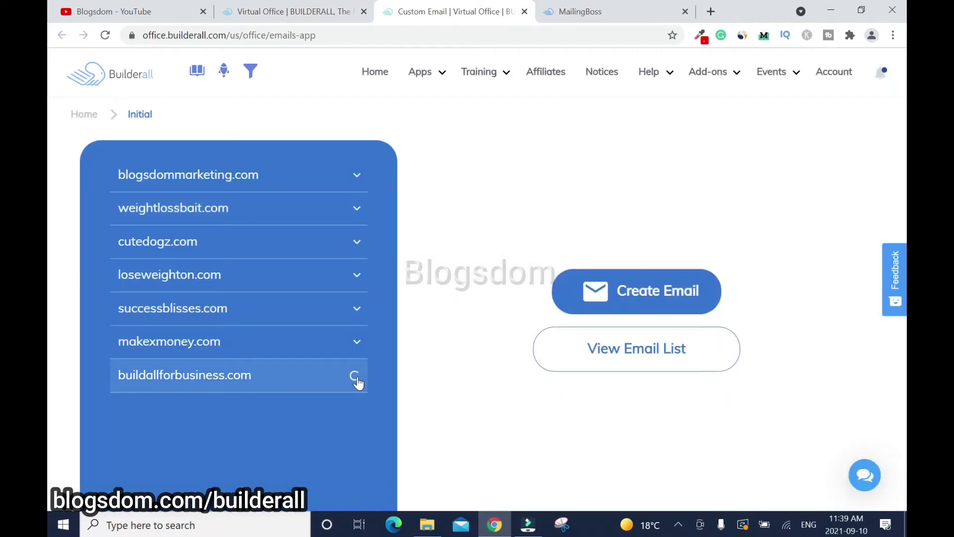
pyautogui.click(357, 381)
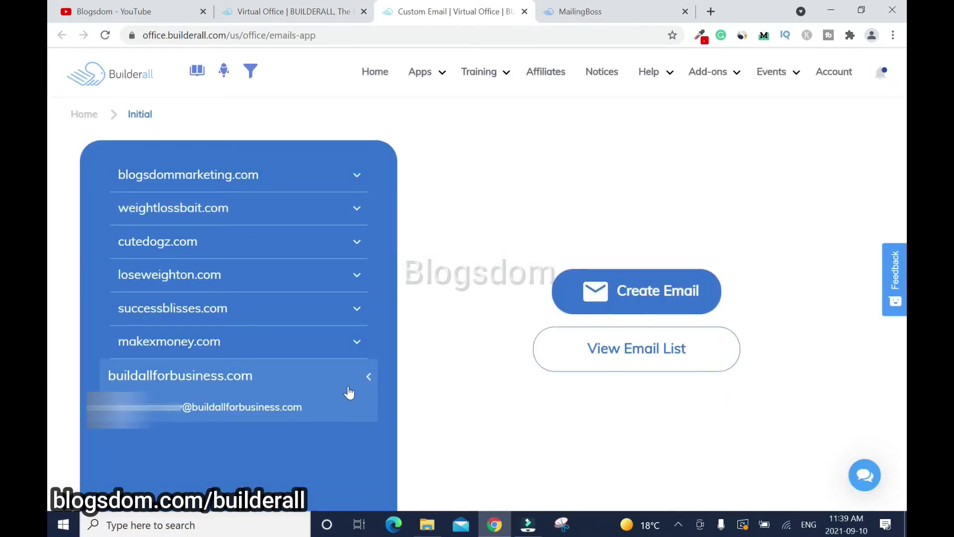
pyautogui.click(626, 356)
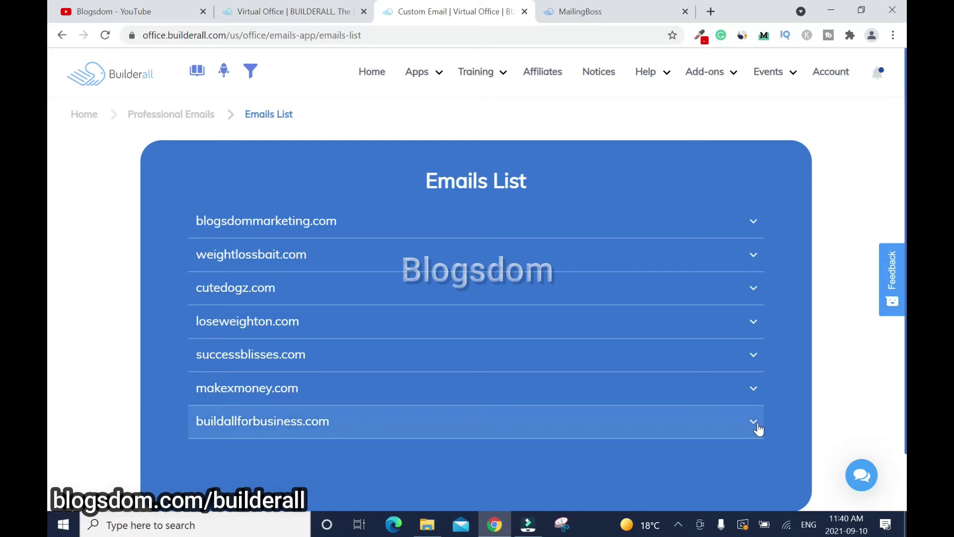
pyautogui.click(755, 425)
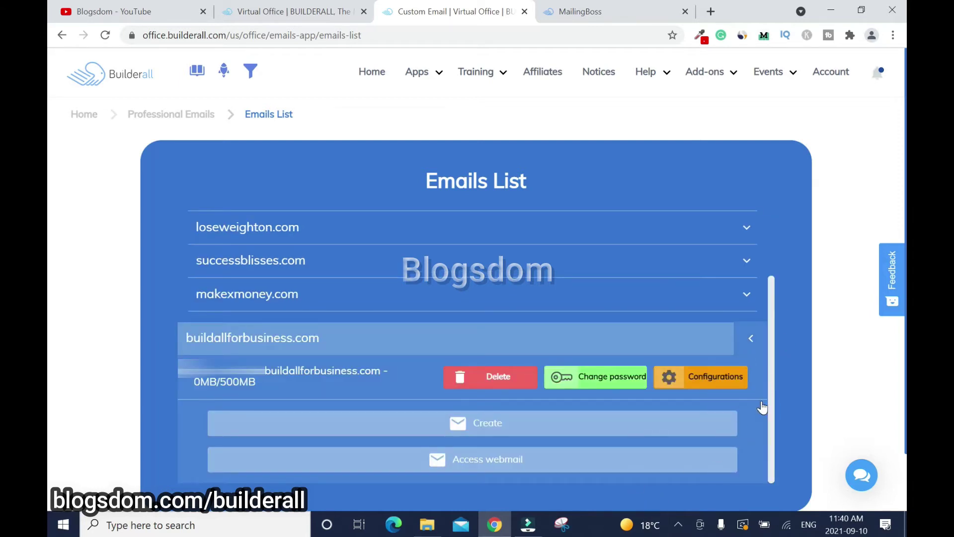
pyautogui.click(478, 463)
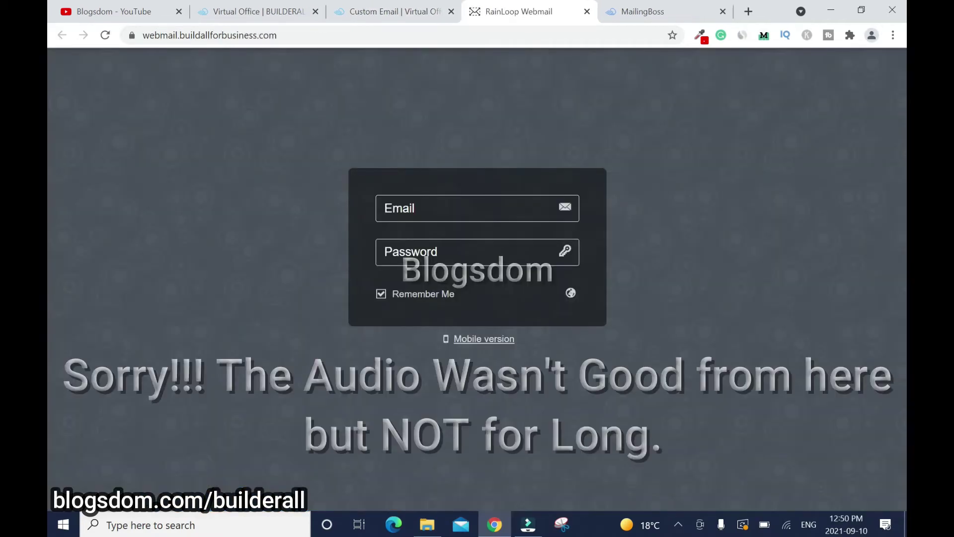
# Sign in to the new mailbox in RainLoop and follow the MailingBoss validation email's 'click here' link
pyautogui.hotkey('ctrl', 'v')
pyautogui.press('Tab')
pyautogui.write('•••••••••••••••')
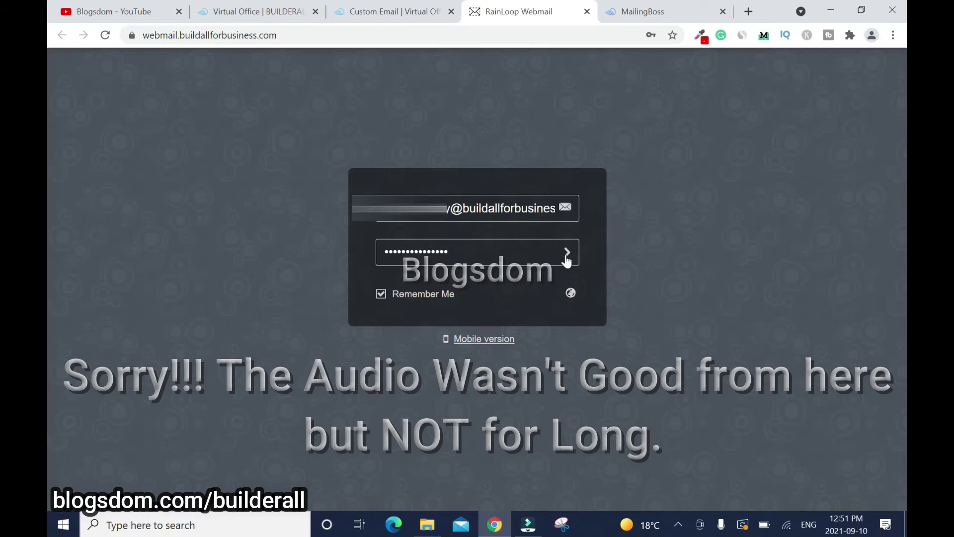
pyautogui.click(567, 255)
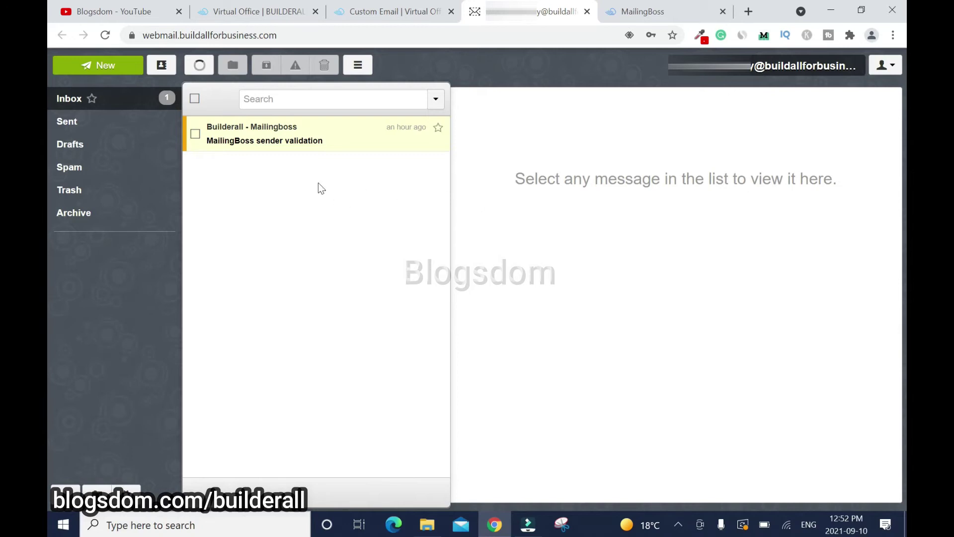
pyautogui.click(317, 140)
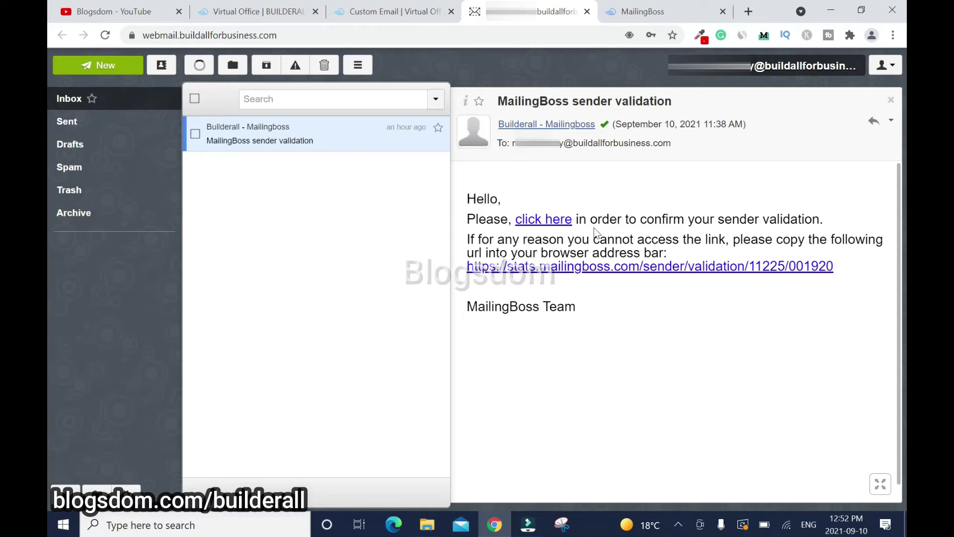
pyautogui.click(551, 224)
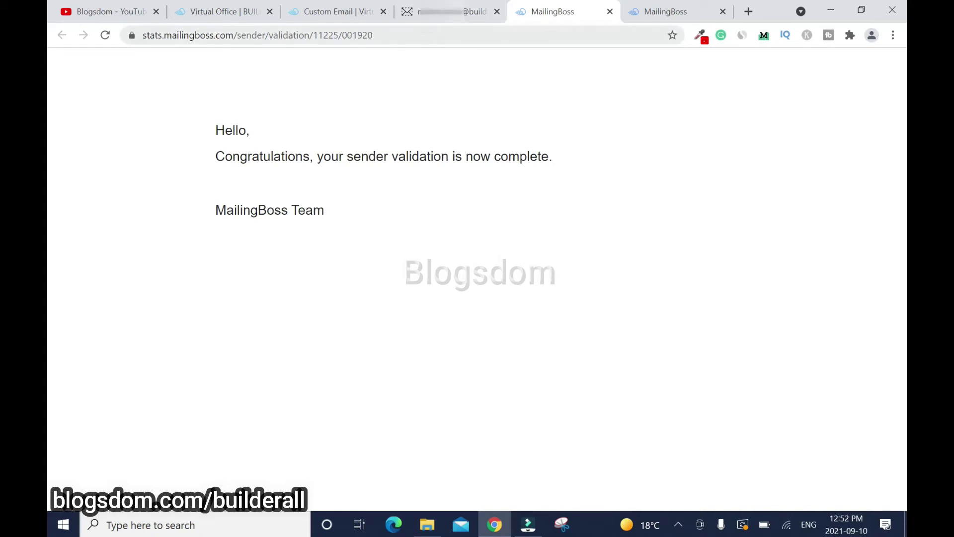
# View Settings > Sender Emails in MailingBoss, then try Enable SSL on buildallforbusiness.com
pyautogui.click(683, 7)
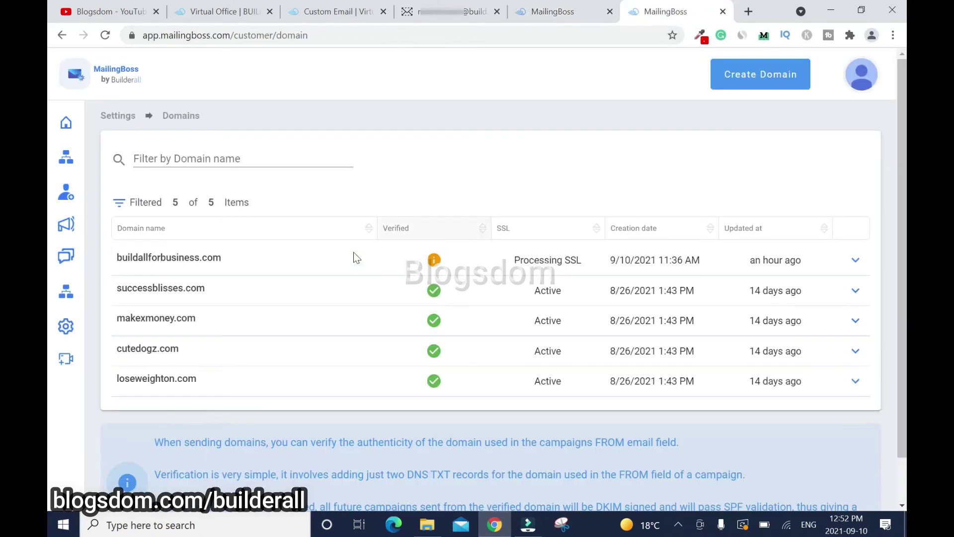
pyautogui.moveTo(79, 308)
pyautogui.click(126, 330)
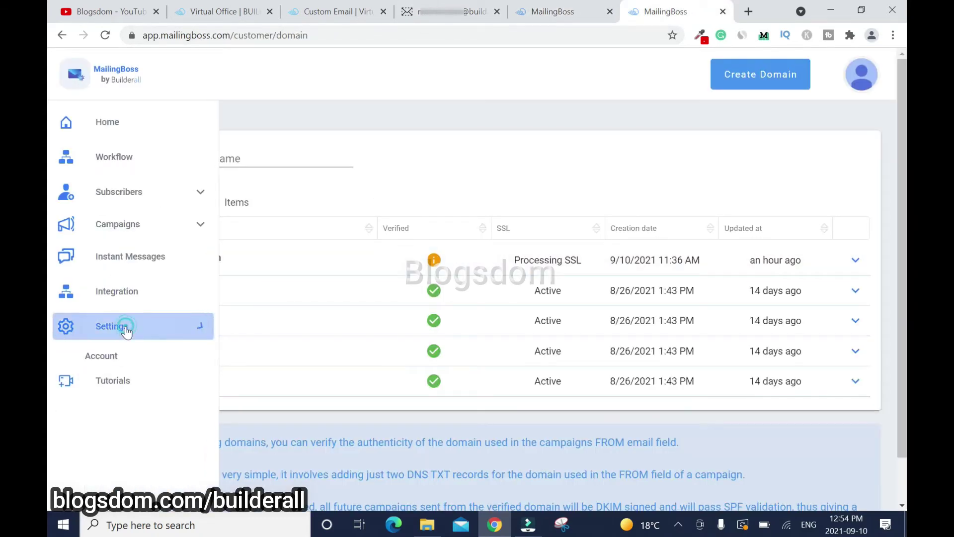
pyautogui.click(113, 417)
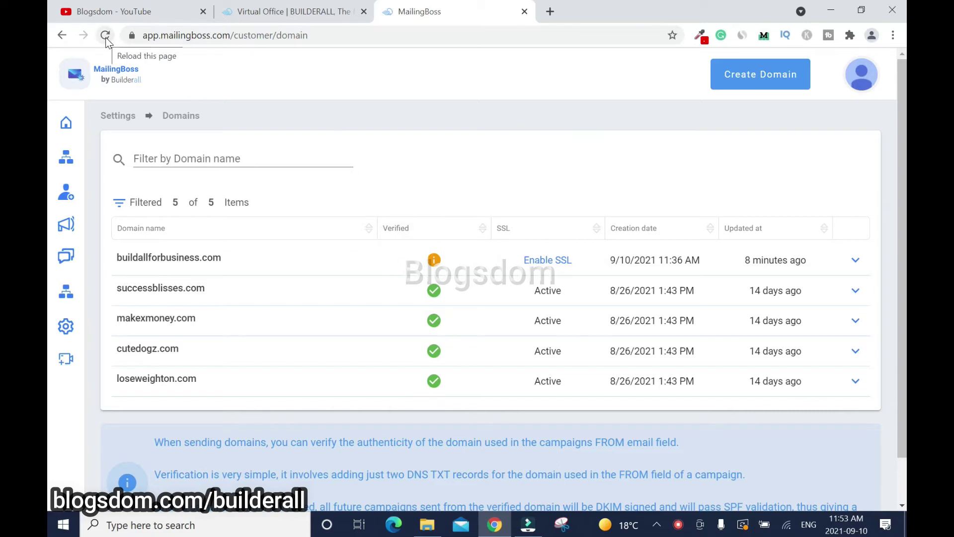
pyautogui.rightClick(417, 119)
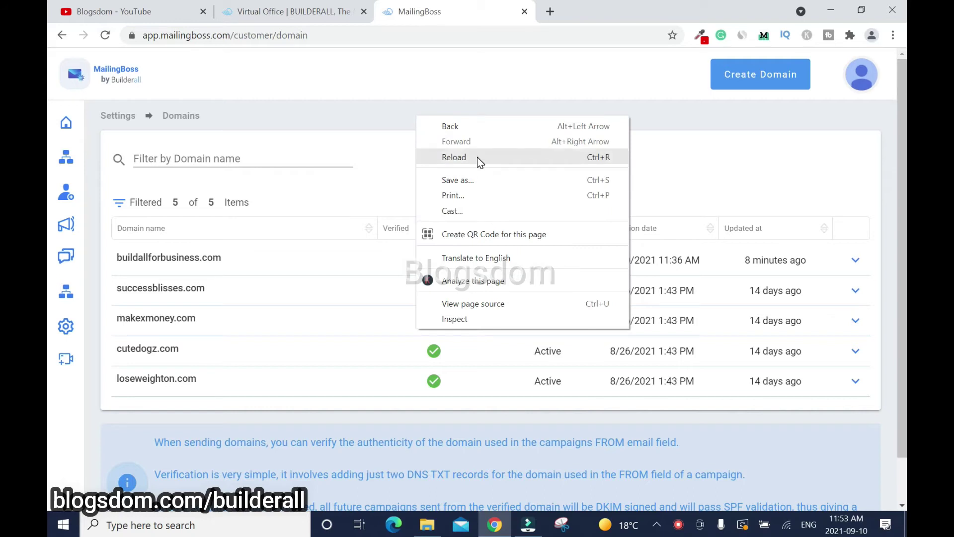
pyautogui.click(409, 127)
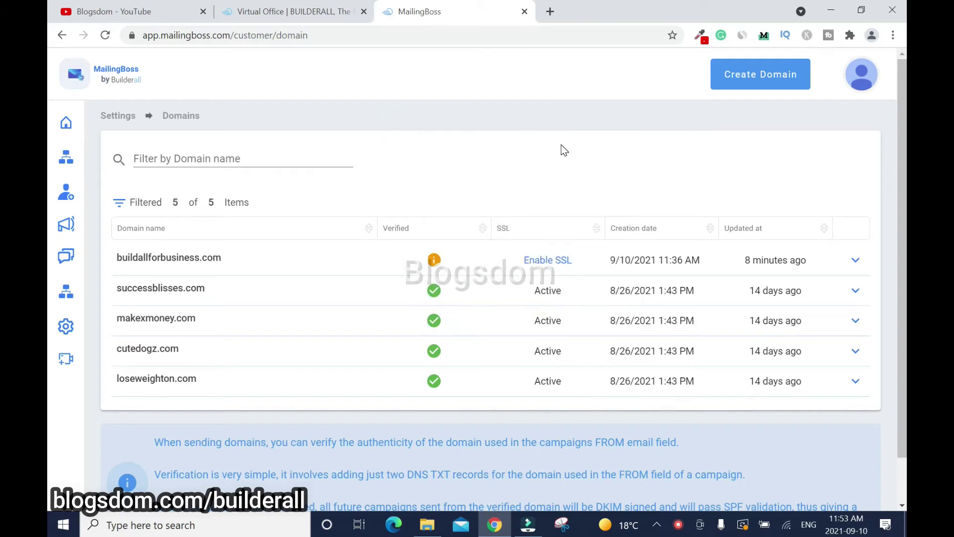
pyautogui.click(550, 264)
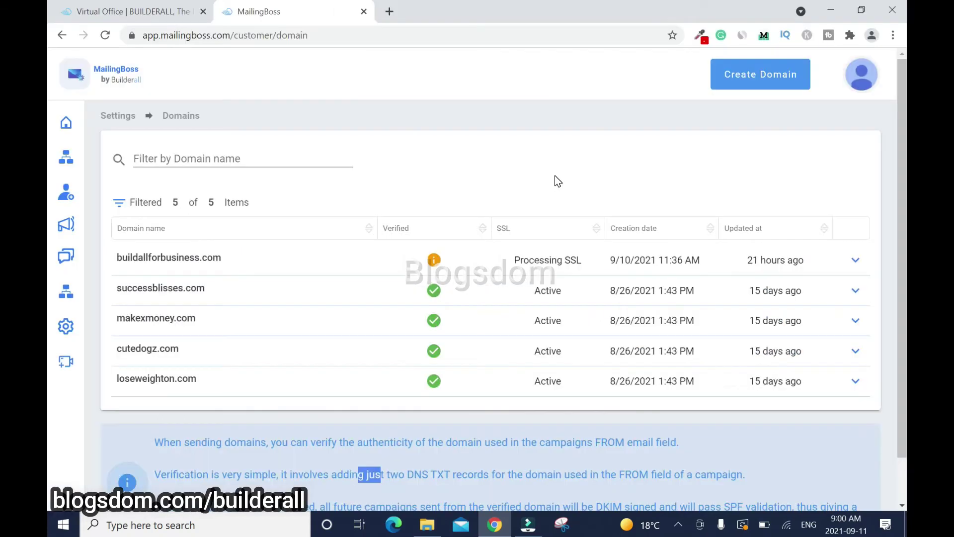
pyautogui.moveTo(85, 341)
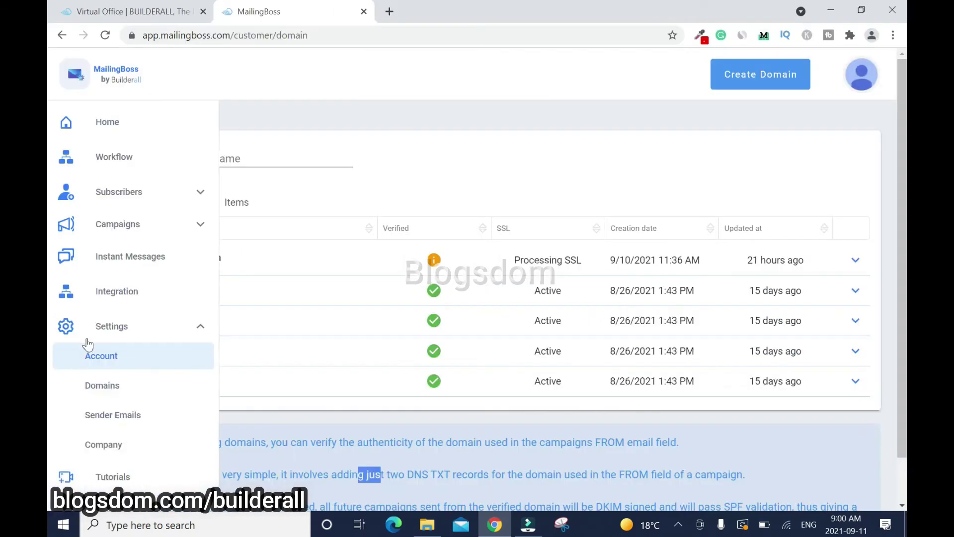
# In Account settings, choose Marketing and Advertising and replace 'Default Company' with 'Build All for Business'
pyautogui.click(128, 359)
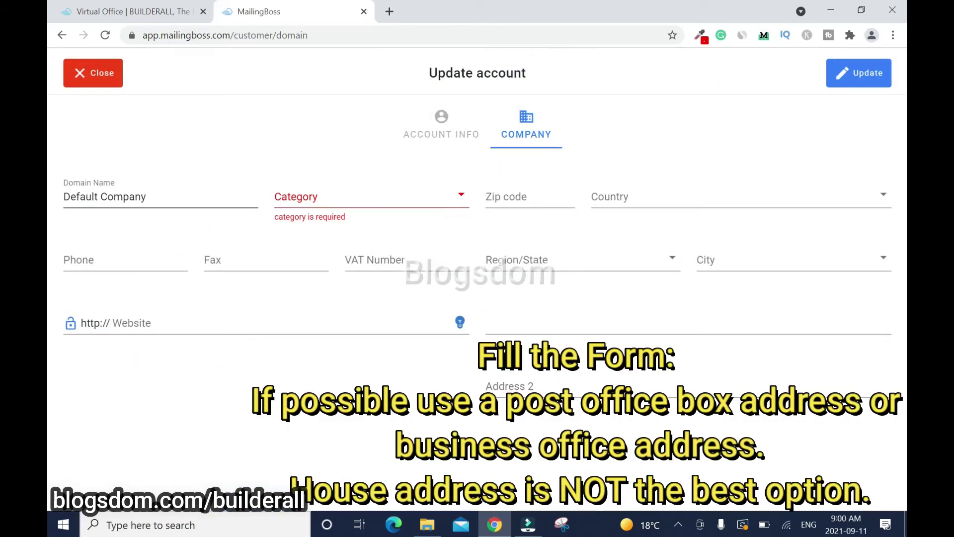
pyautogui.click(454, 196)
pyautogui.moveTo(466, 237); pyautogui.dragTo(504, 334)
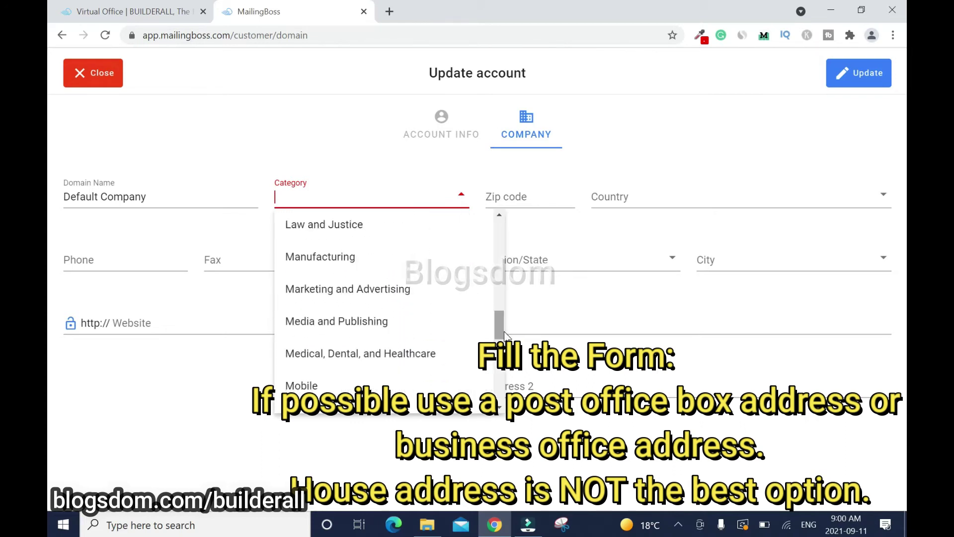
pyautogui.click(427, 294)
pyautogui.tripleClick(124, 198)
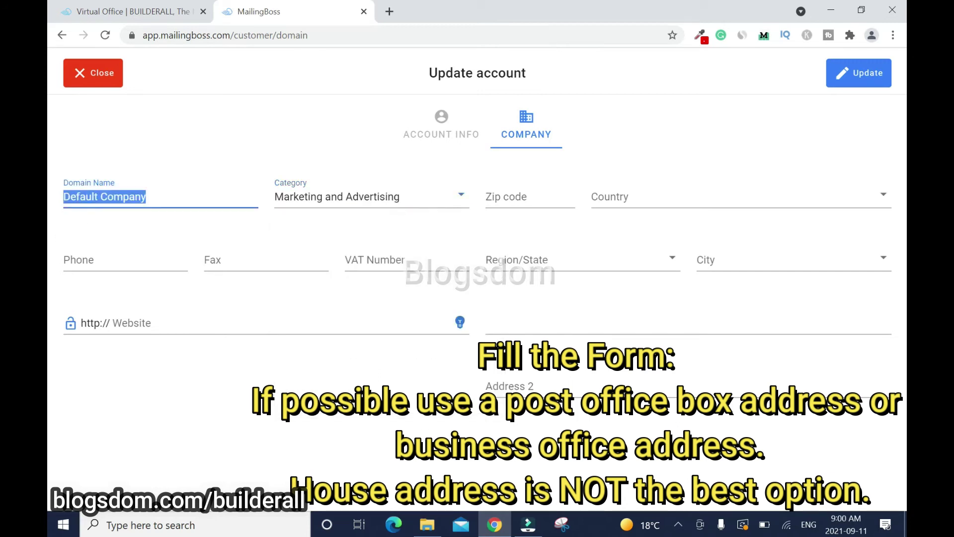
pyautogui.write('Build All for Business')
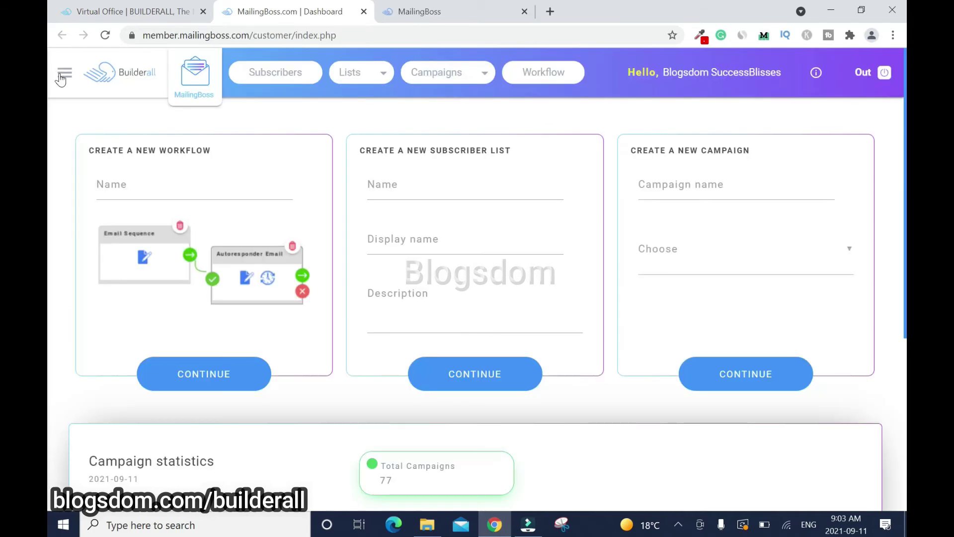
# Enable SSL for buildallforbusiness.com in the old sending-domains list and reload the page
pyautogui.moveTo(59, 72)
pyautogui.click(84, 230)
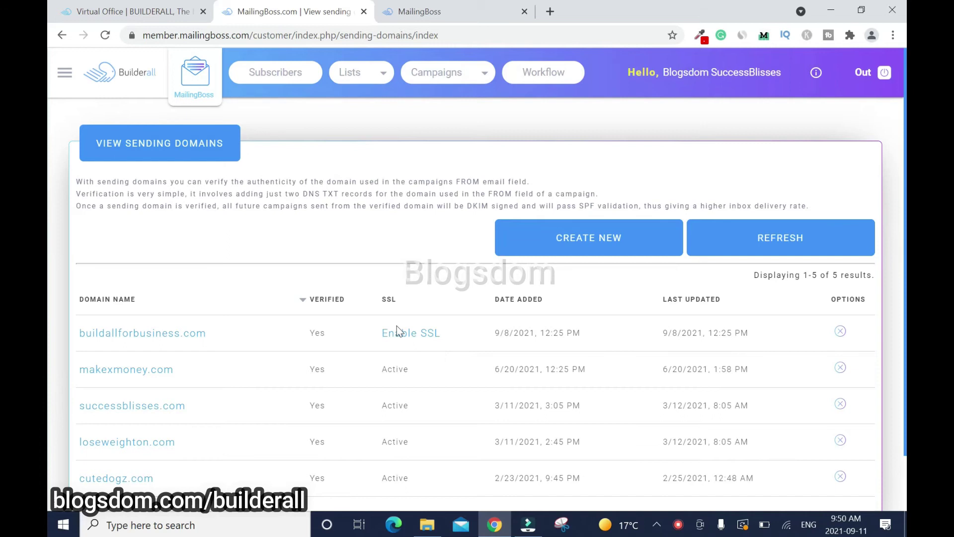
pyautogui.click(400, 332)
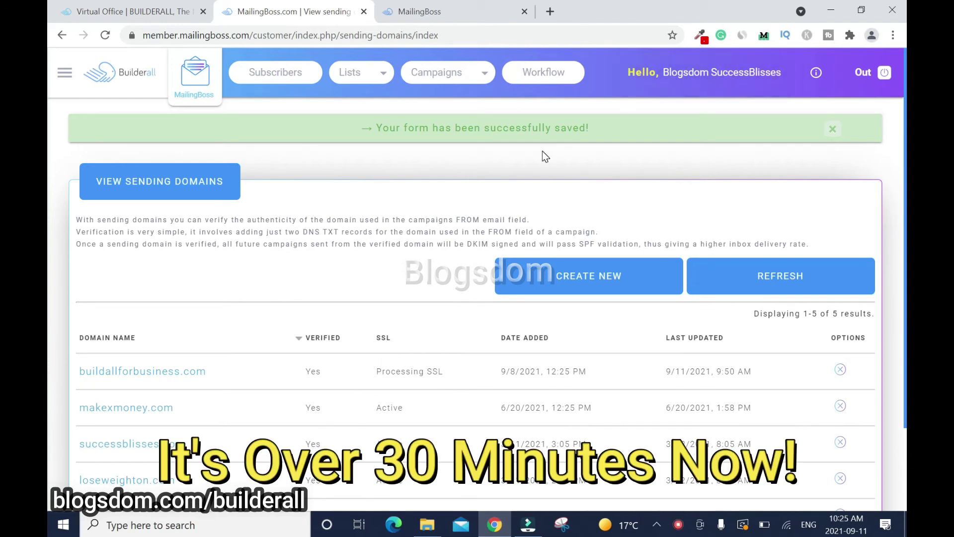
pyautogui.click(105, 37)
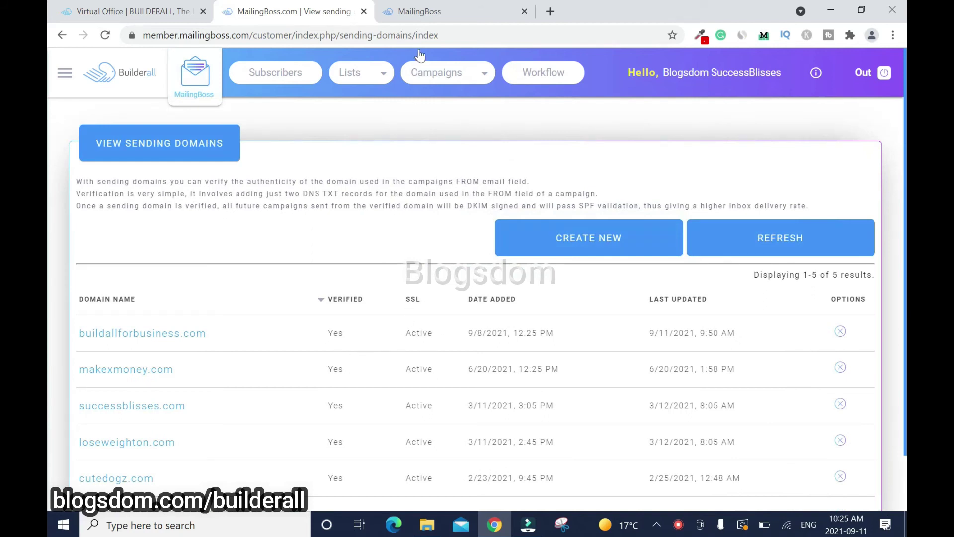
# Recheck the SSL status on the new Domains page, then return to the old domains list
pyautogui.click(431, 19)
pyautogui.click(105, 35)
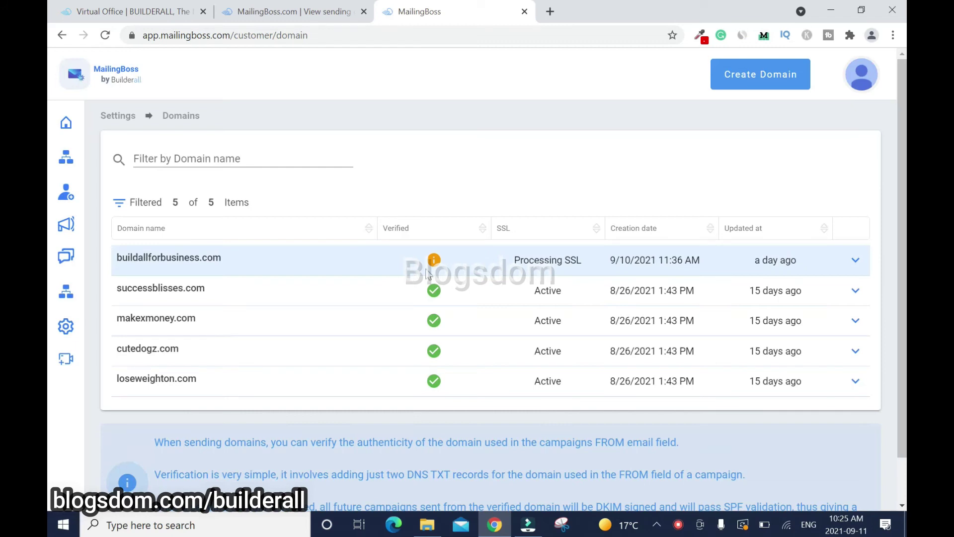
pyautogui.moveTo(431, 267)
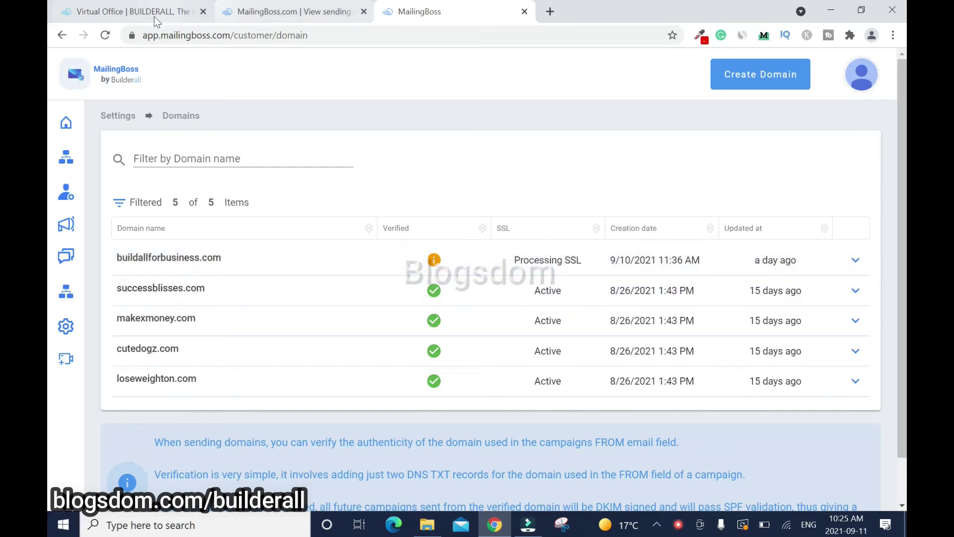
pyautogui.click(293, 12)
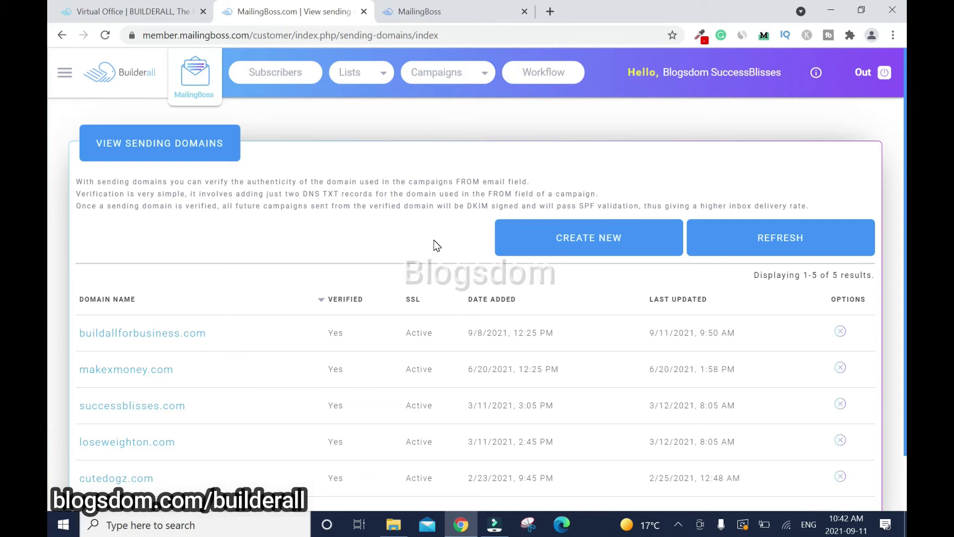
# Review Settings > Sender Emails in the new app, then start a new sender in the old app
pyautogui.click(447, 8)
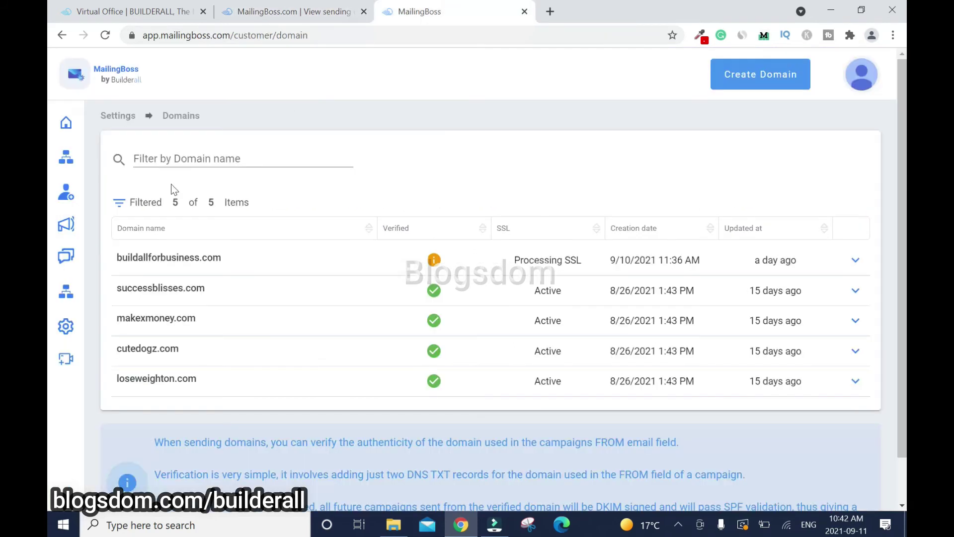
pyautogui.moveTo(98, 332)
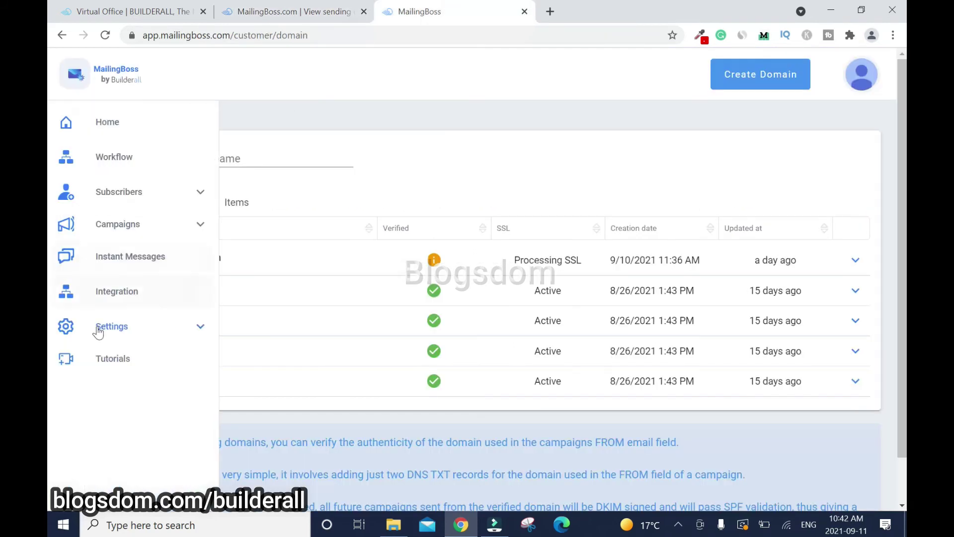
pyautogui.click(135, 335)
pyautogui.click(114, 415)
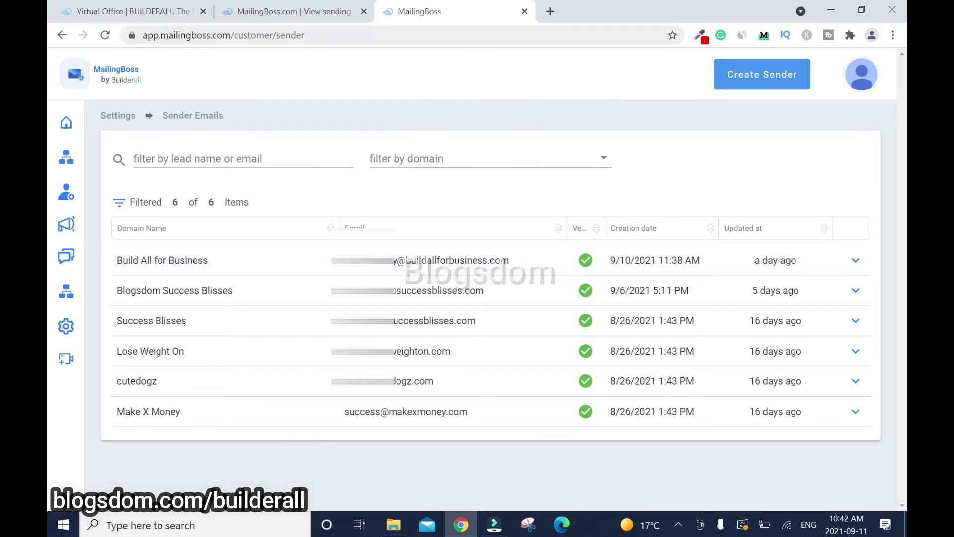
pyautogui.click(293, 11)
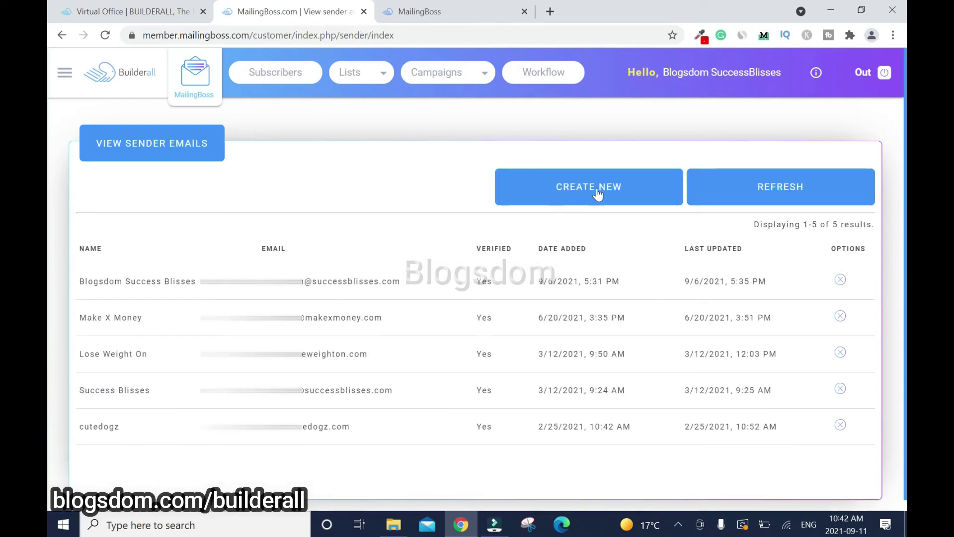
pyautogui.click(626, 192)
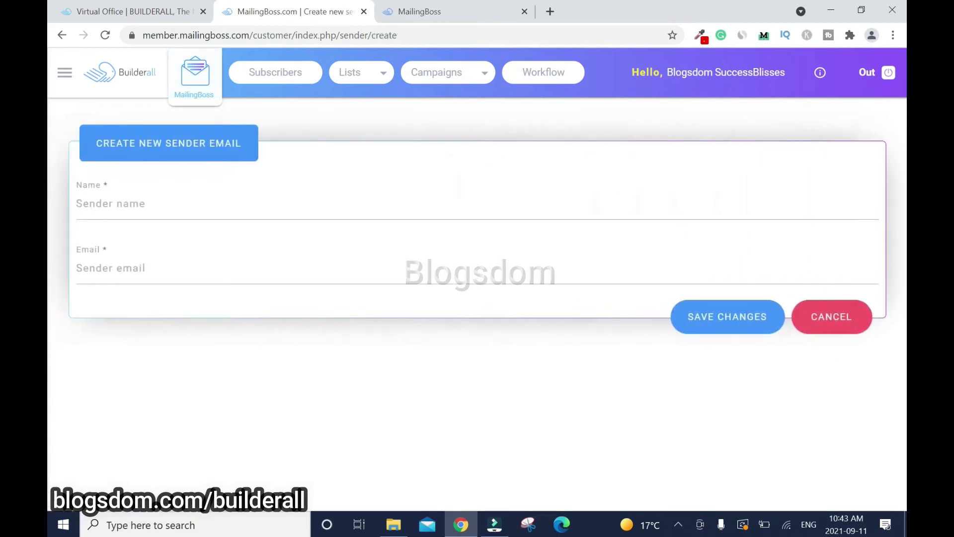
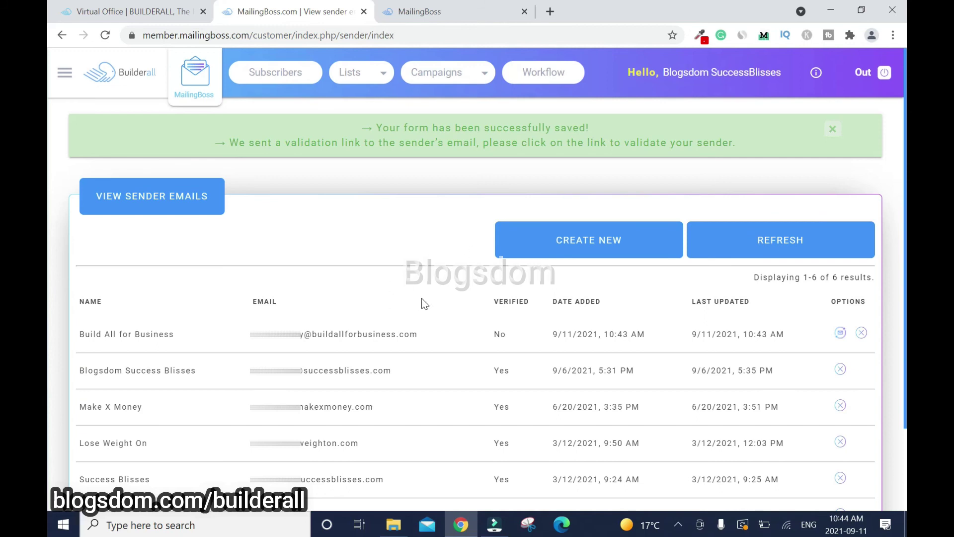
# From the Builderall Virtual Office, open Custom Email's buildallforbusiness.com account list and expand its mailbox options
pyautogui.click(162, 10)
pyautogui.click(422, 76)
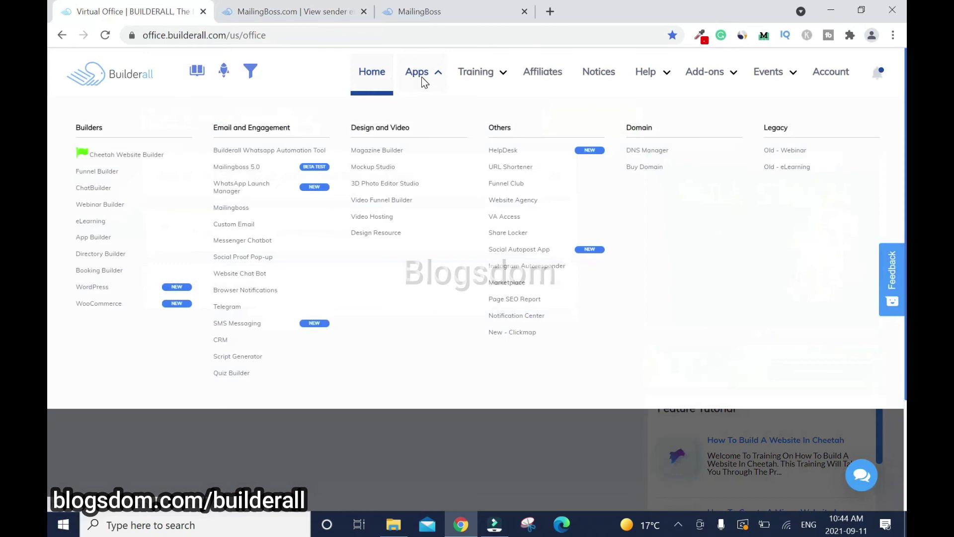
pyautogui.click(232, 226)
pyautogui.click(361, 379)
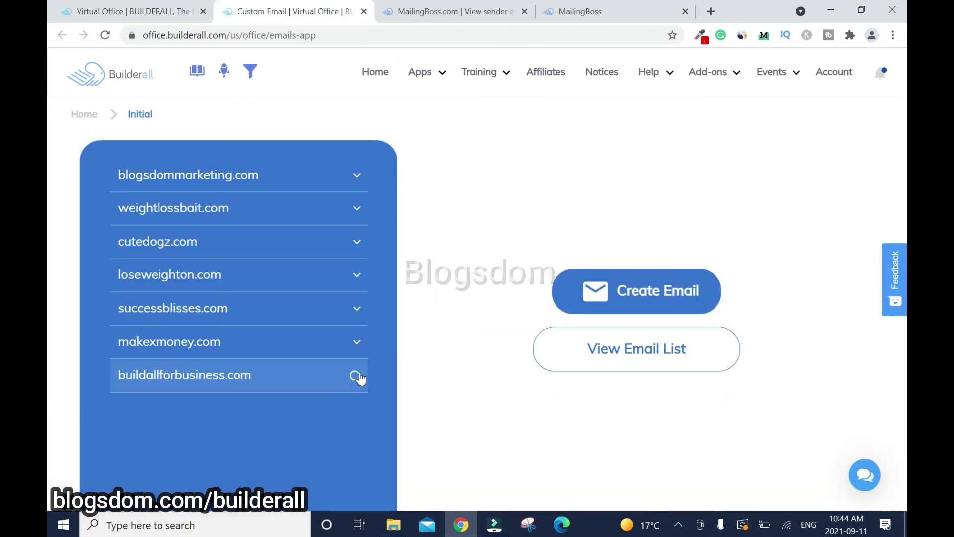
pyautogui.click(637, 358)
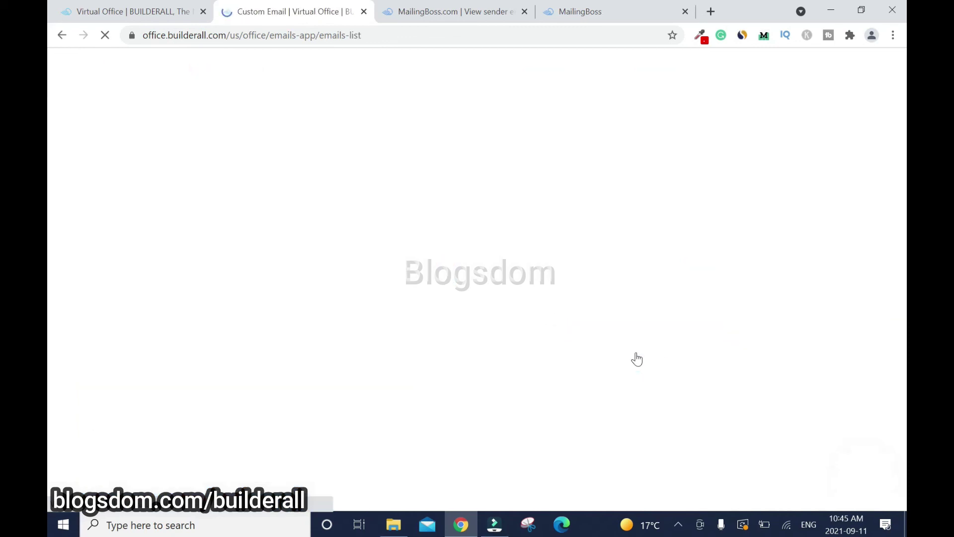
pyautogui.click(753, 422)
# Sign in to the buildallforbusiness.com mailbox with its password and open the MailingBoss validation email
pyautogui.click(507, 469)
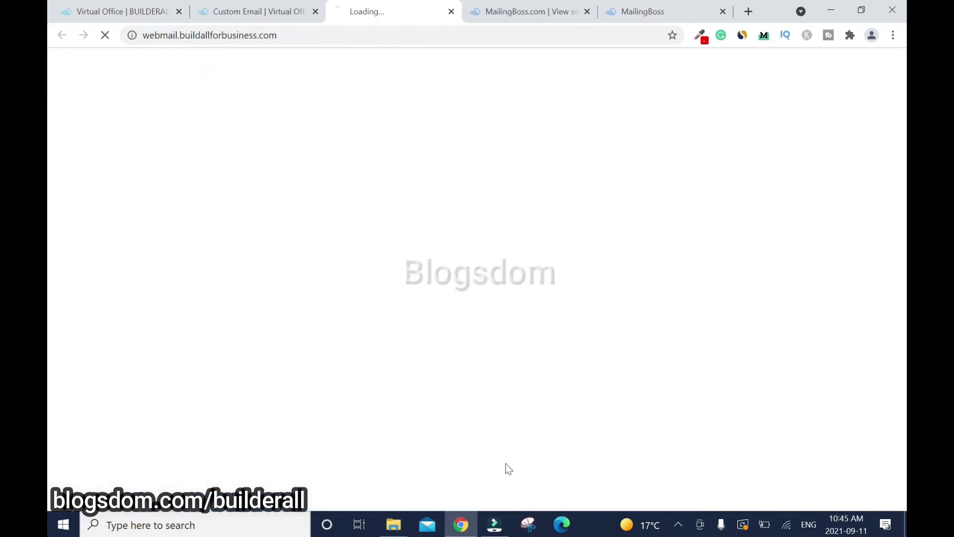
pyautogui.write('*********')
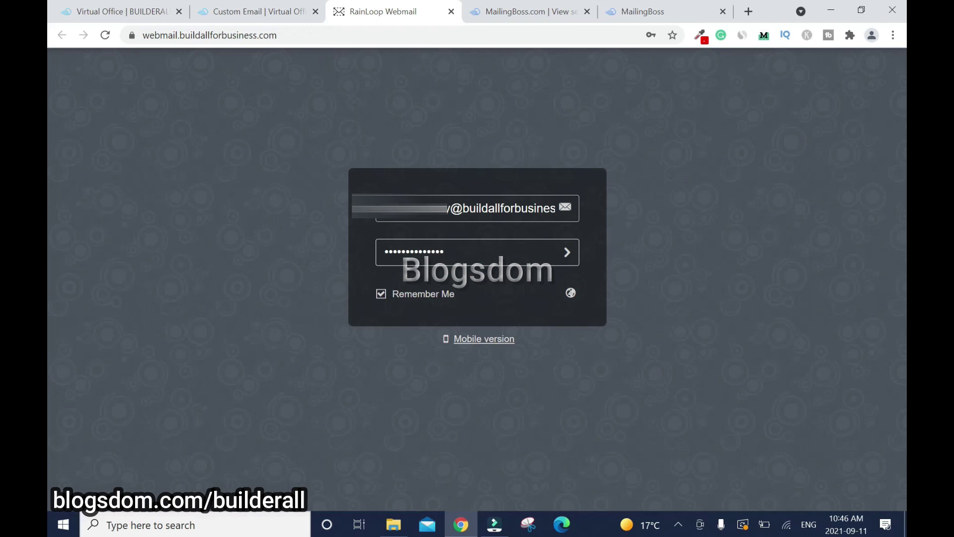
pyautogui.click(567, 252)
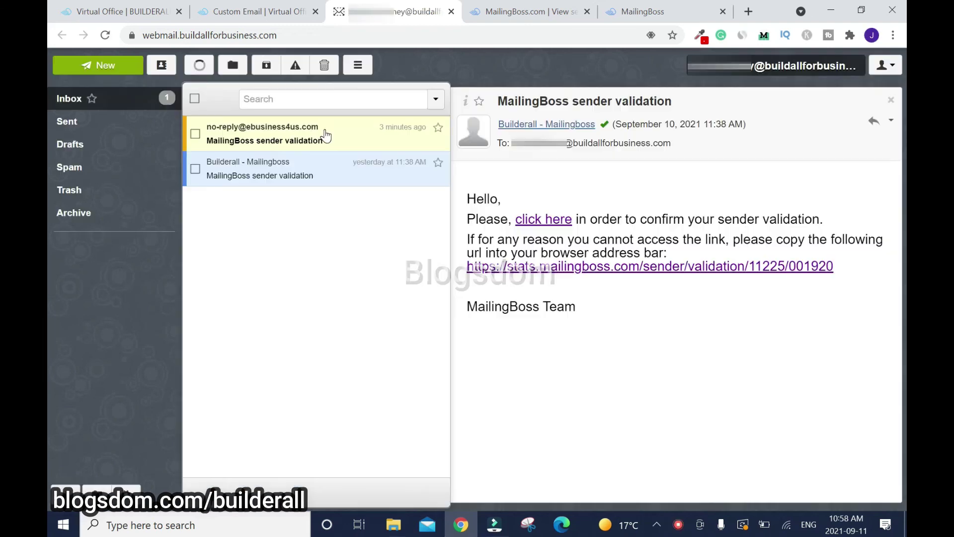
pyautogui.click(325, 131)
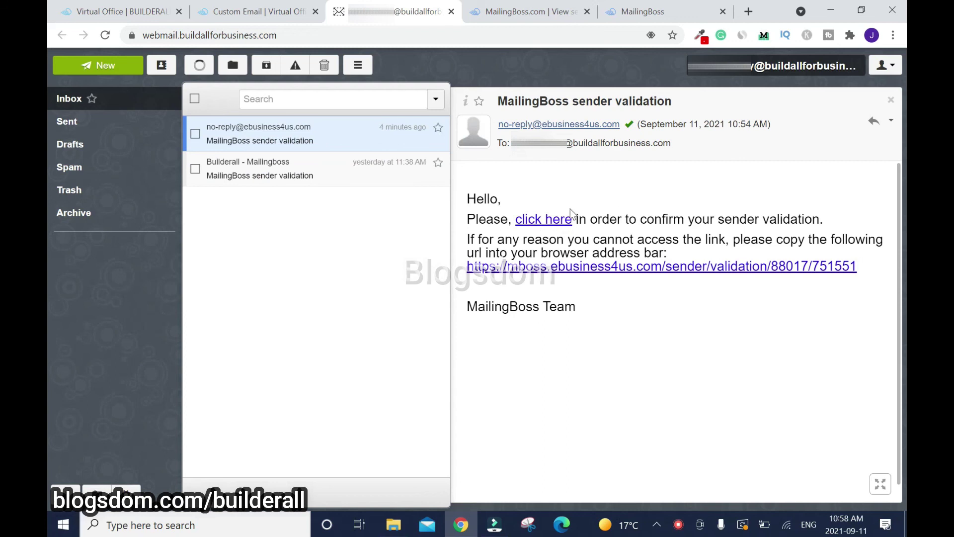
# Follow the validation link, refresh the sender list to show Build All for Business verified, then view Domains
pyautogui.click(554, 224)
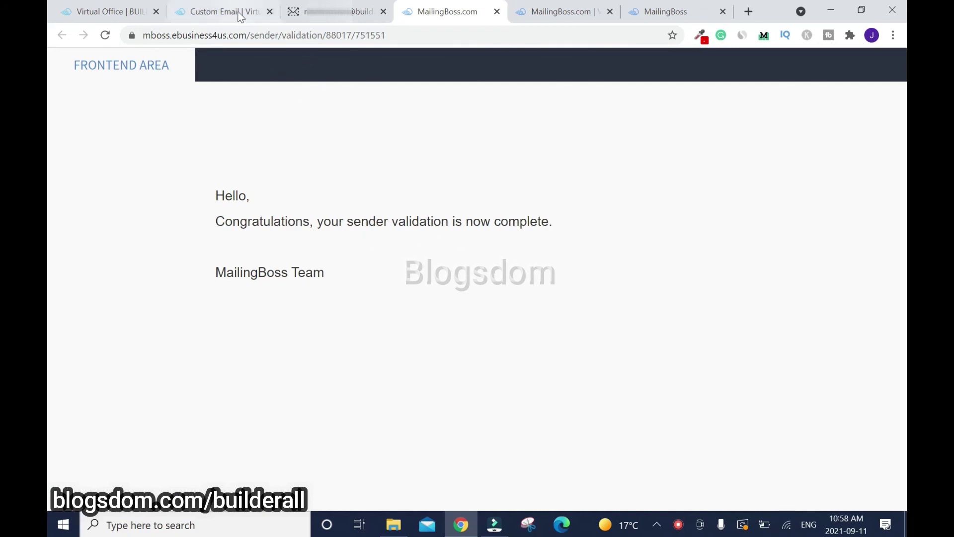
pyautogui.hotkey('ctrl', 'Tab')
pyautogui.click(105, 36)
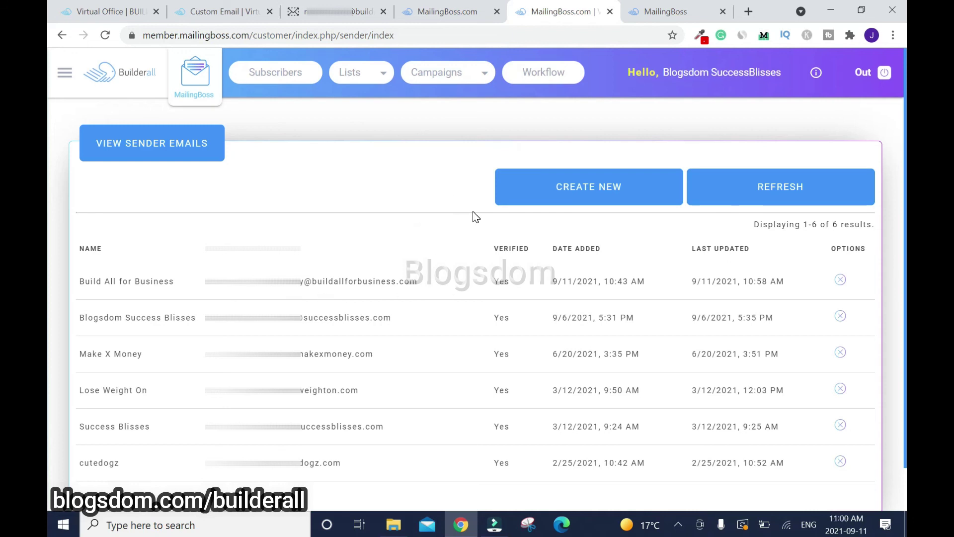
pyautogui.click(657, 12)
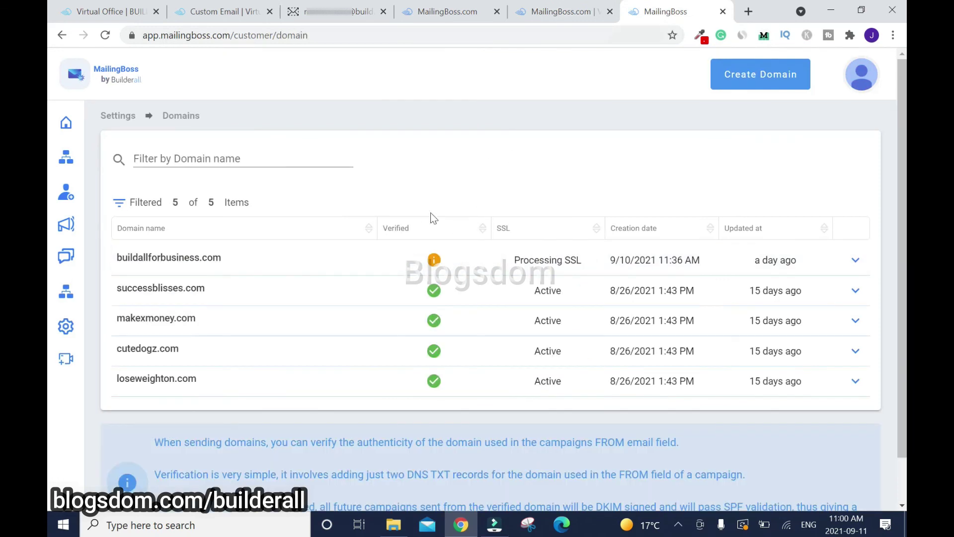